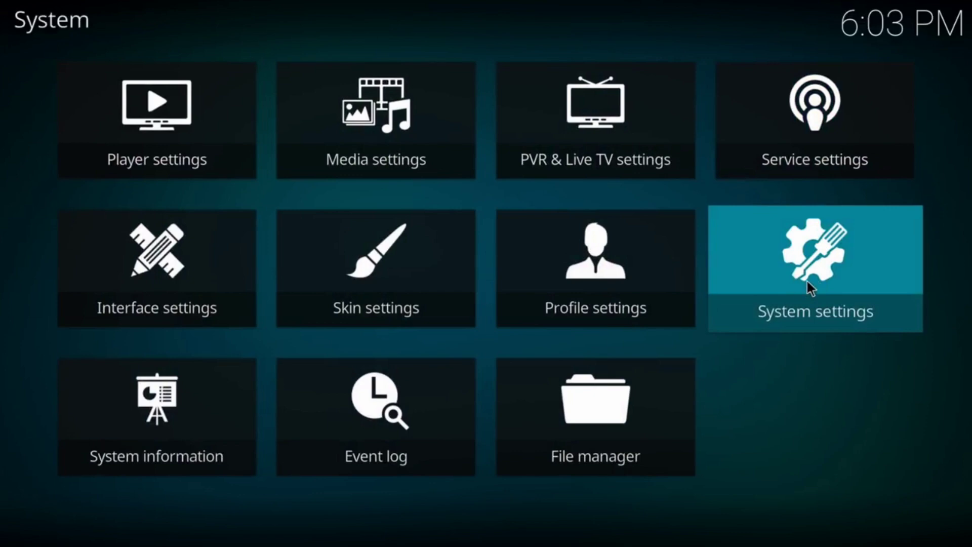
# In System > Add-ons, turn on update notifications and Unknown sources, accepting the warning.
pyautogui.click(807, 278)
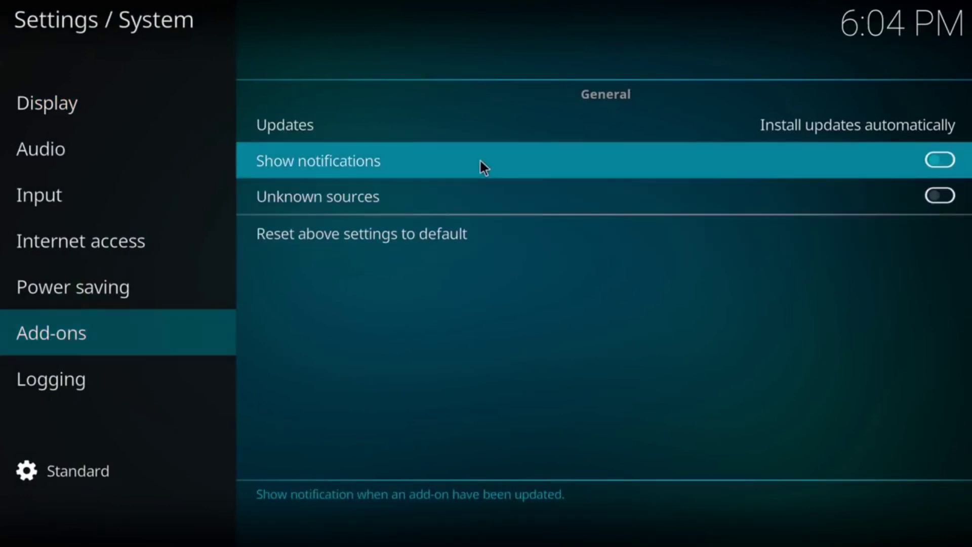
pyautogui.click(480, 161)
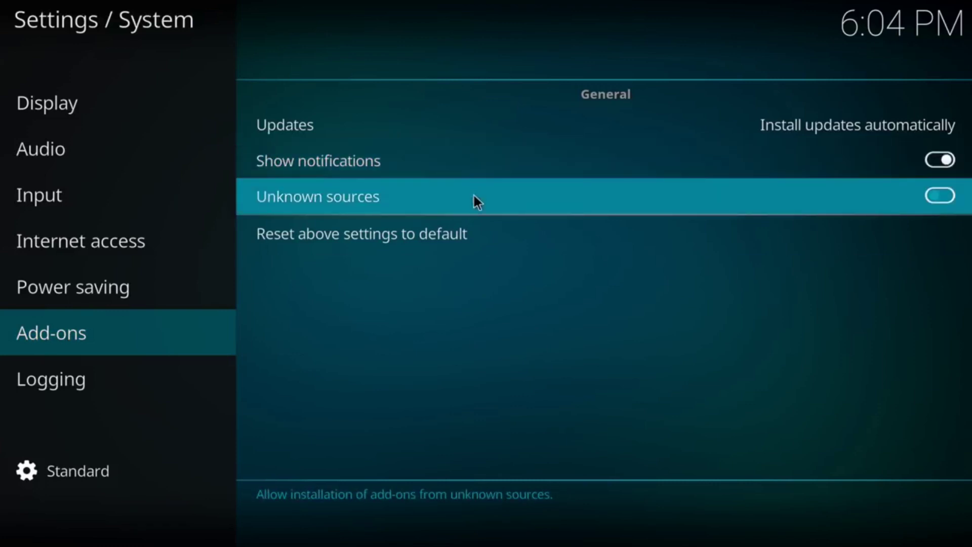
pyautogui.click(478, 203)
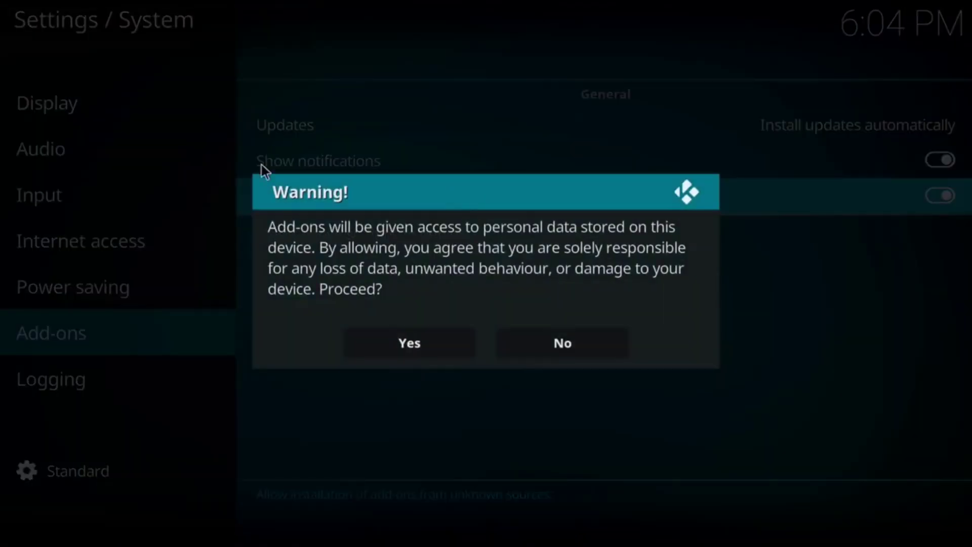
pyautogui.click(404, 340)
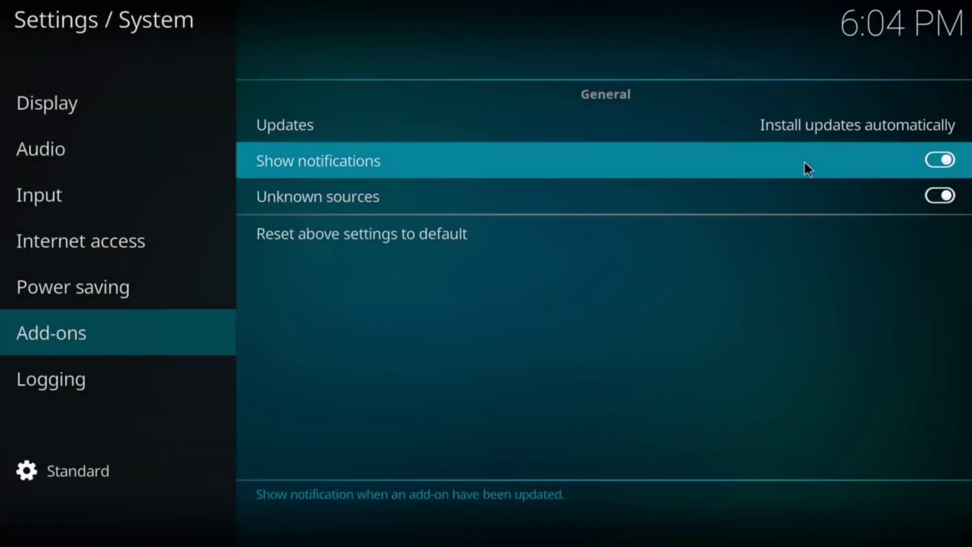
pyautogui.press('Up')
pyautogui.press('Escape')
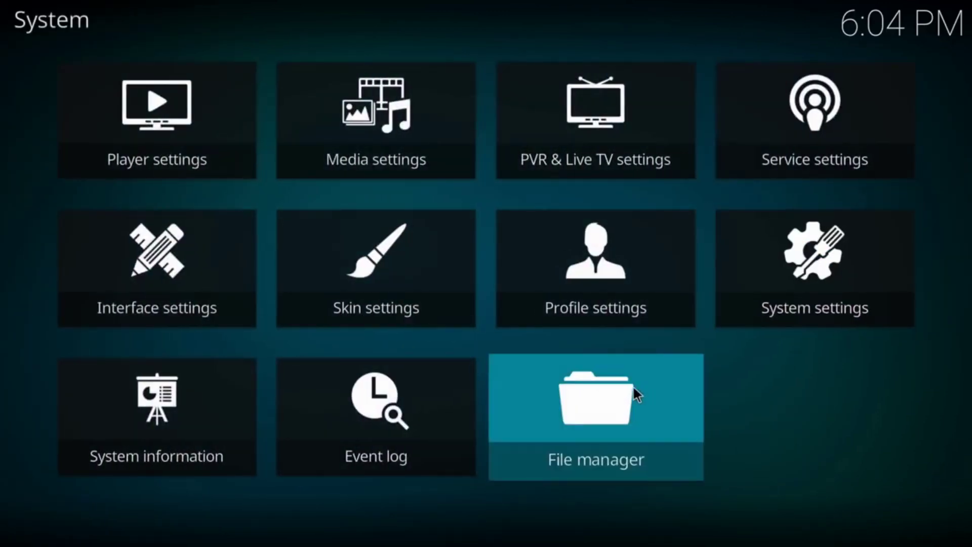
pyautogui.click(632, 384)
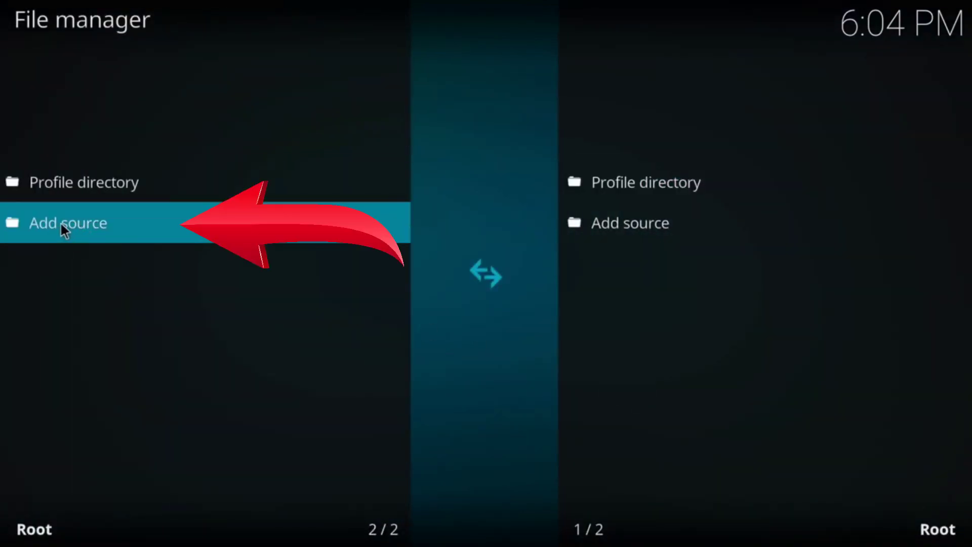
pyautogui.click(60, 222)
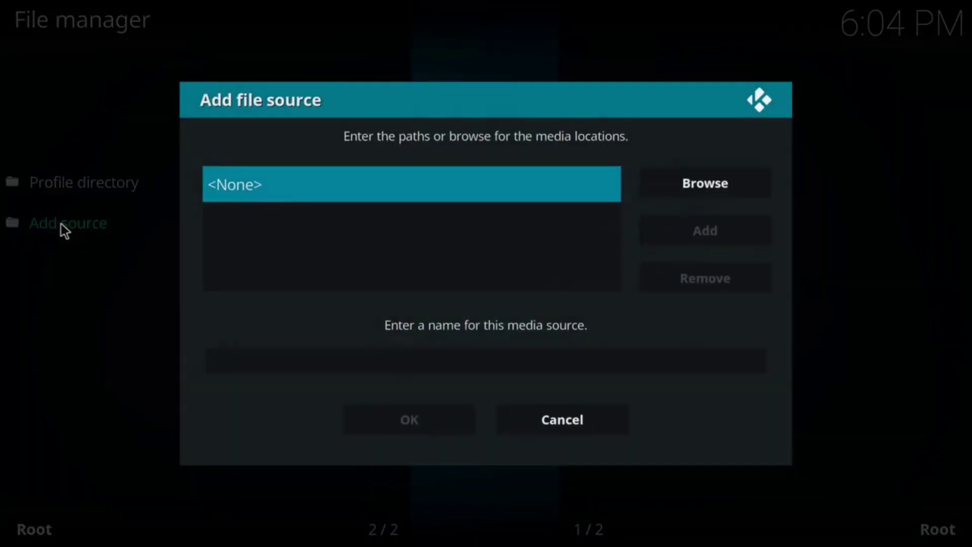
pyautogui.click(270, 192)
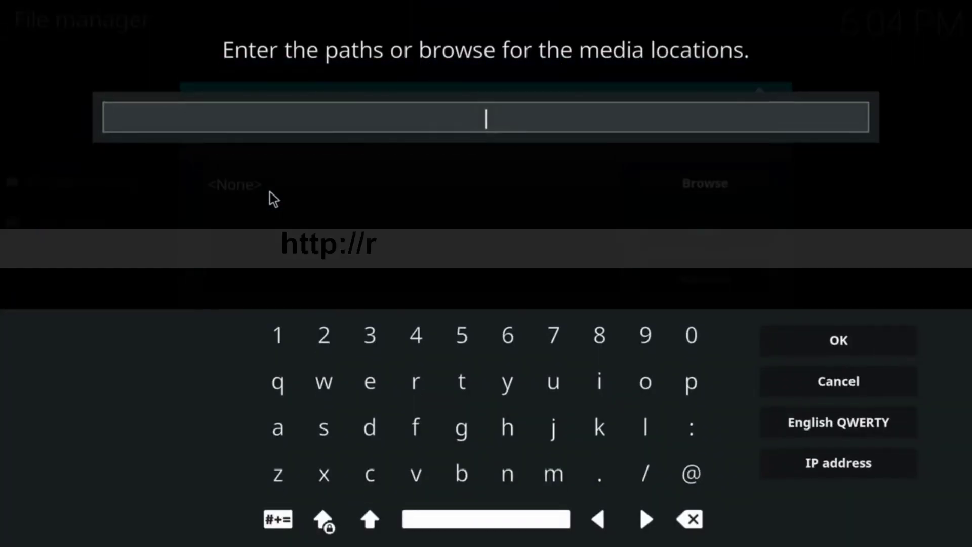
pyautogui.write('http://')
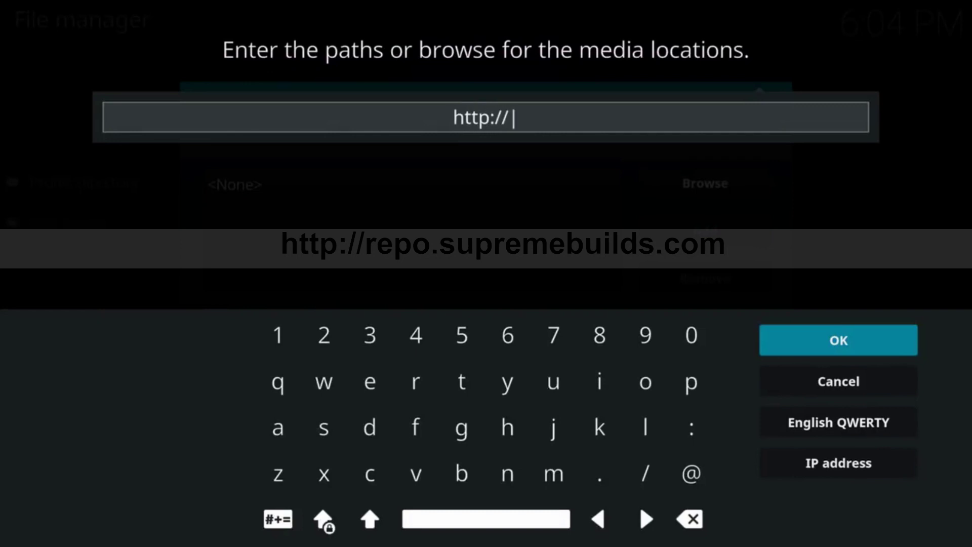
pyautogui.write('repo.su')
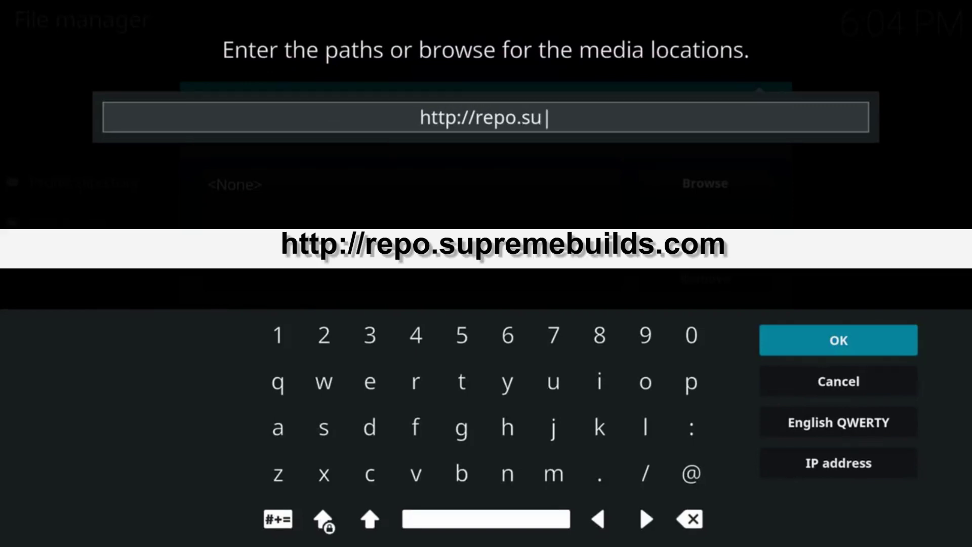
pyautogui.write('premebuil')
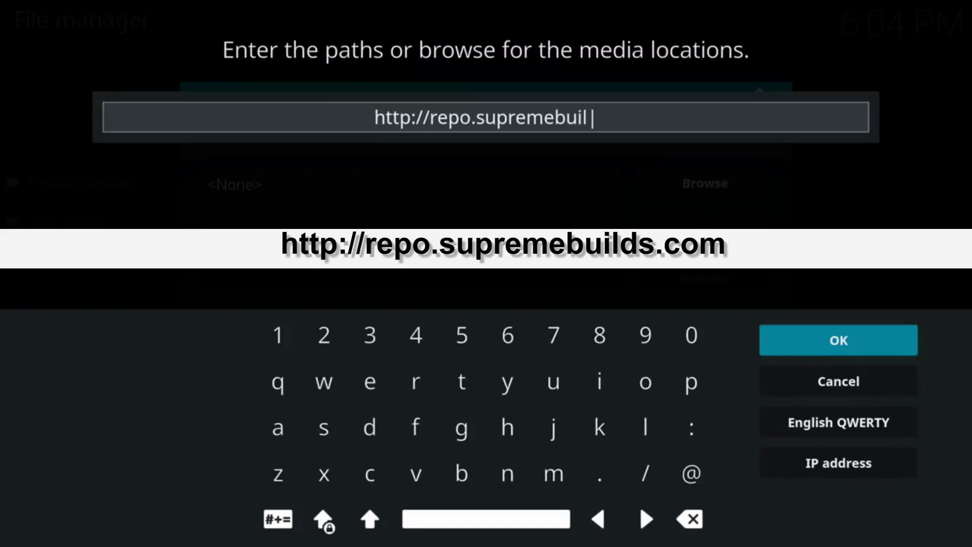
pyautogui.write('ds.com')
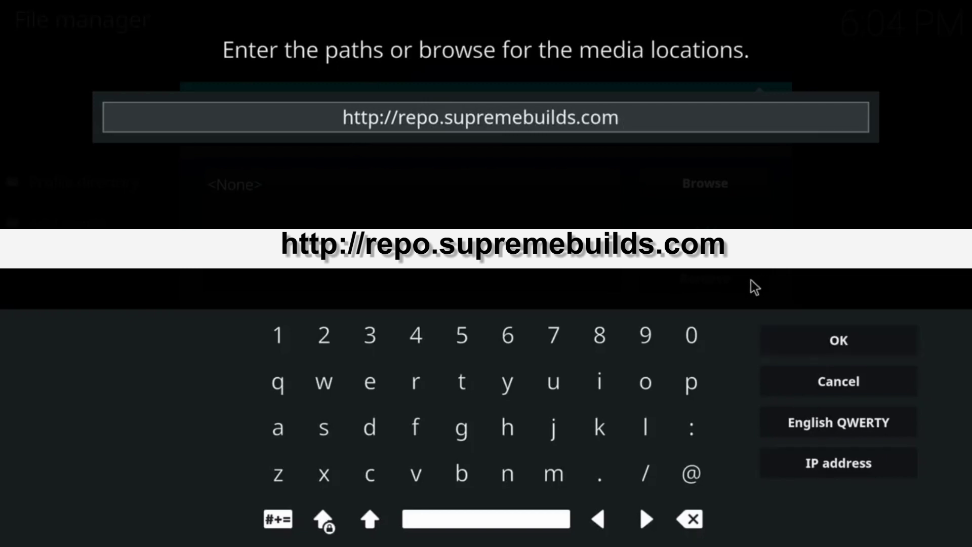
pyautogui.click(808, 333)
pyautogui.click(575, 361)
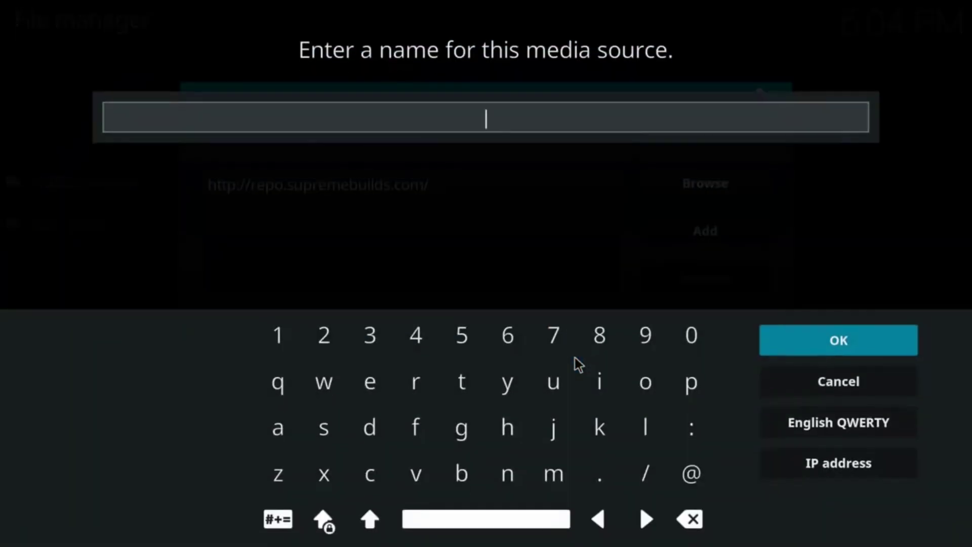
pyautogui.write('.supreme.')
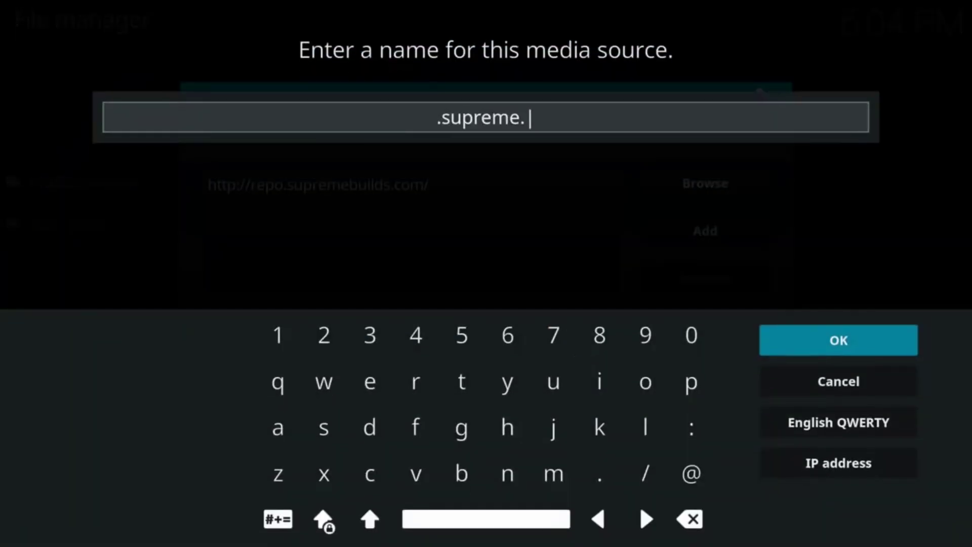
pyautogui.press('BackSpace')
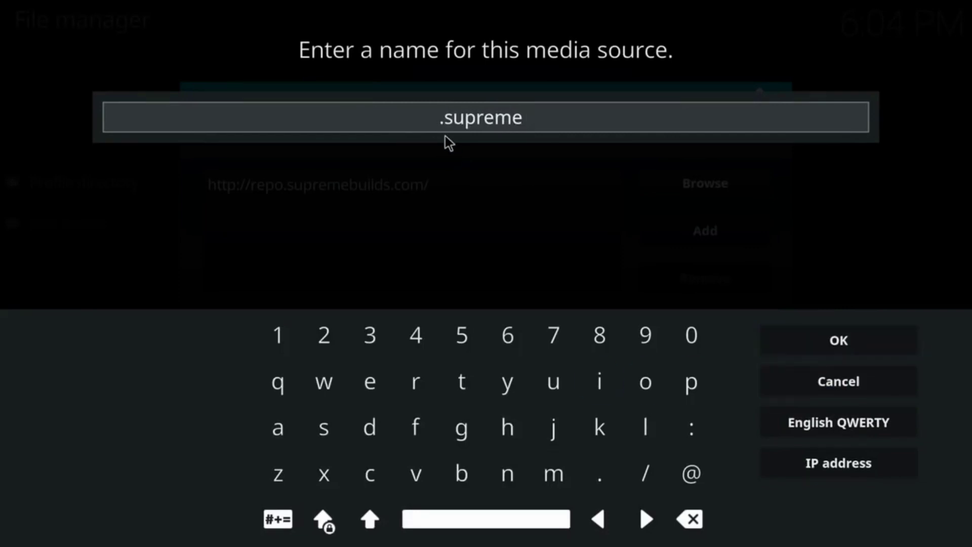
pyautogui.click(839, 338)
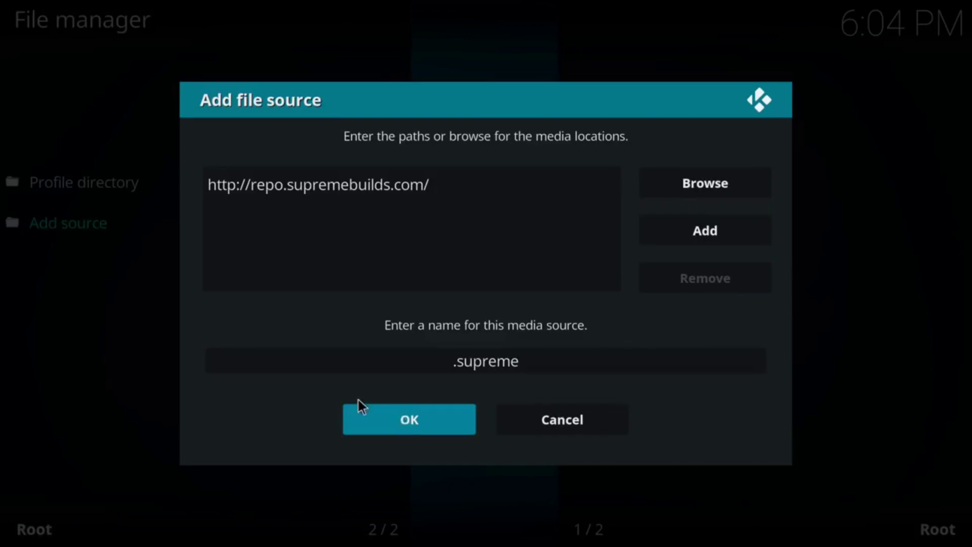
pyautogui.click(402, 421)
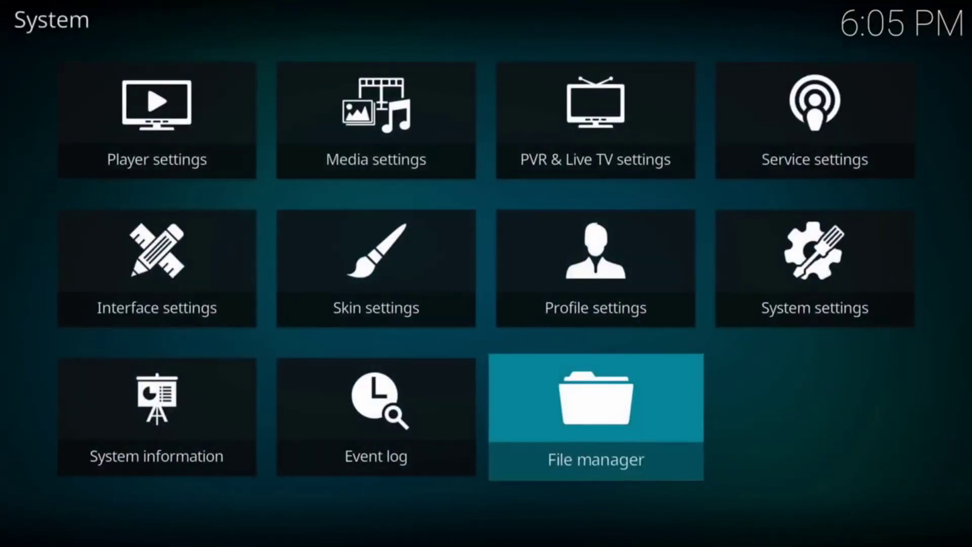
# Install repository.supremebuilds-1.0.0.zip from the .supreme source with Install from zip file.
pyautogui.press('Escape')
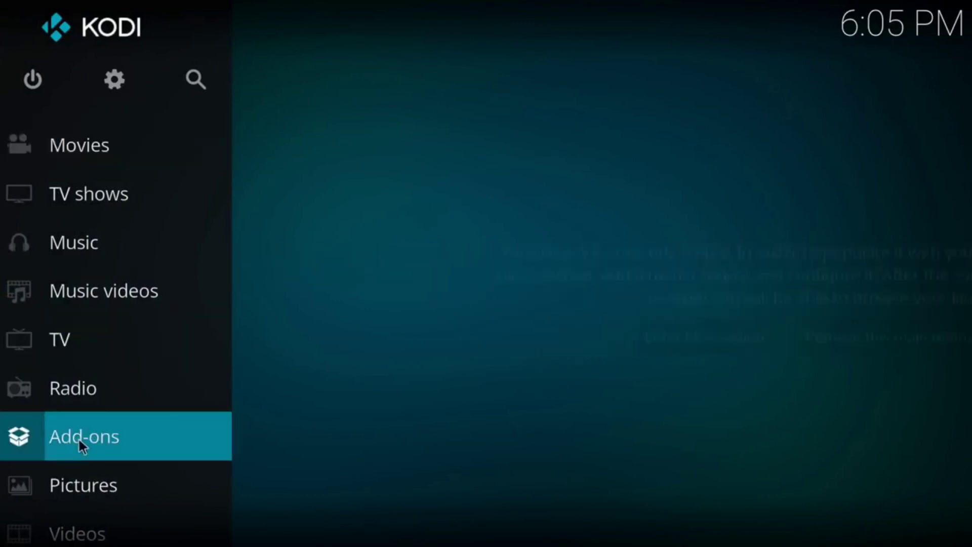
pyautogui.moveTo(75, 433)
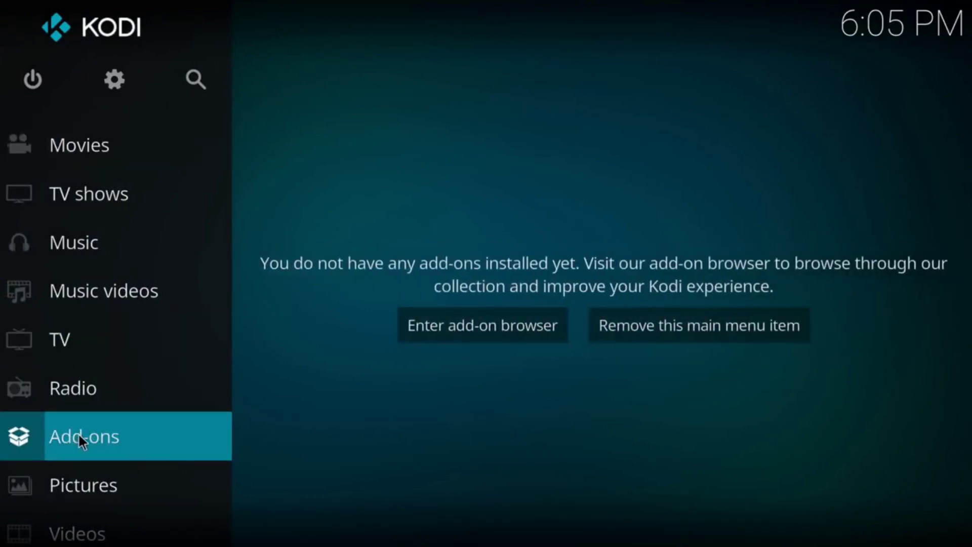
pyautogui.click(78, 432)
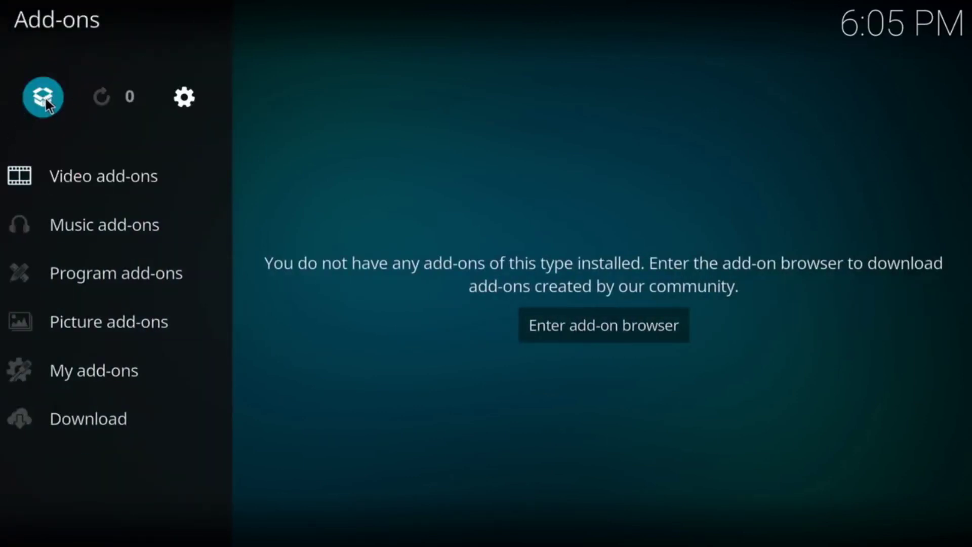
pyautogui.click(45, 98)
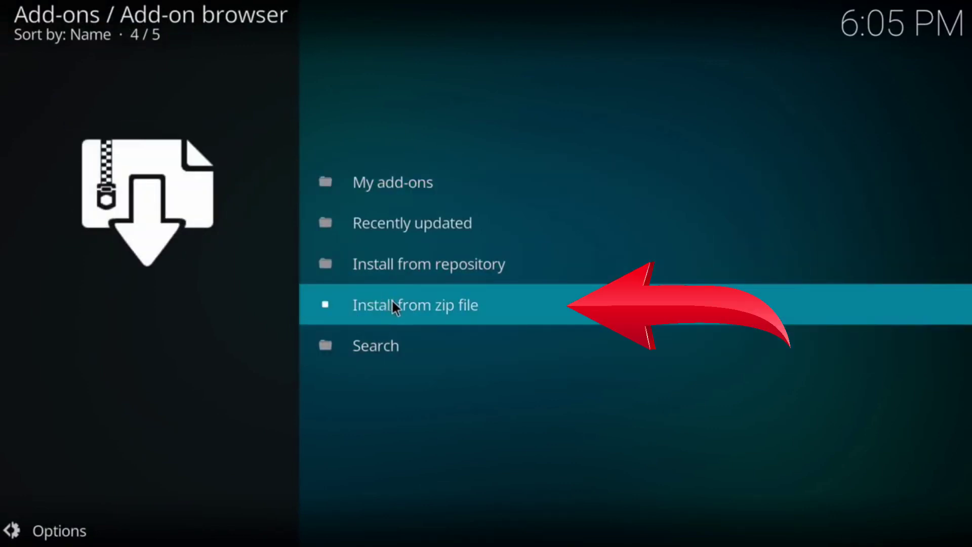
pyautogui.click(418, 301)
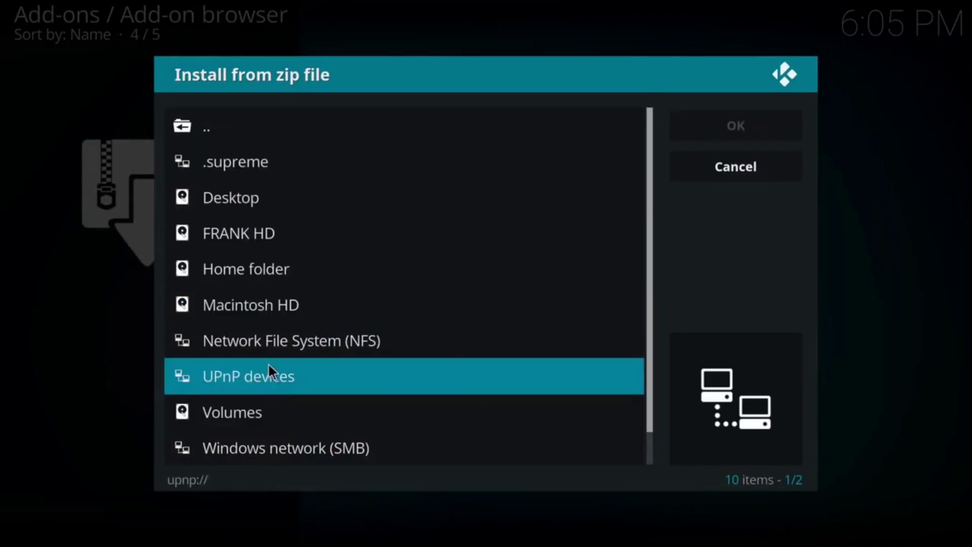
pyautogui.click(235, 169)
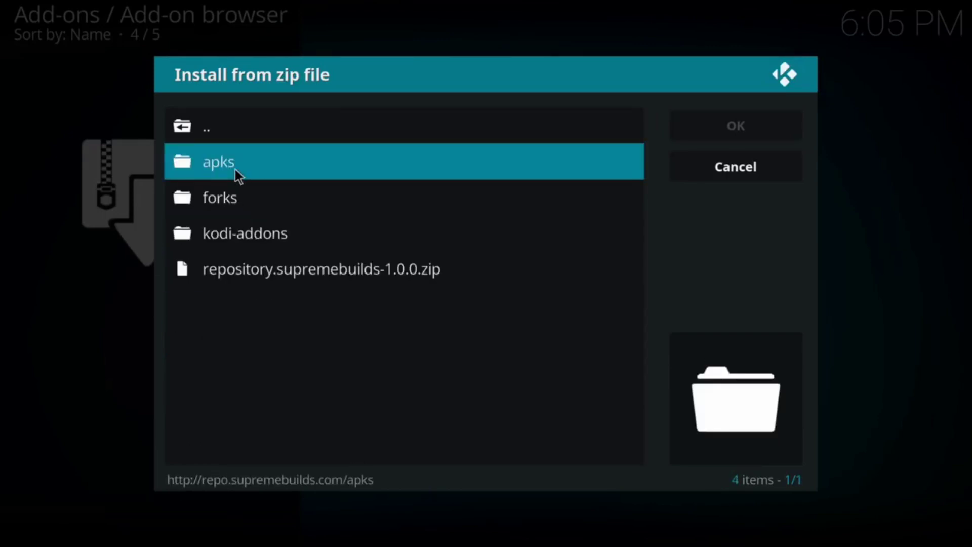
pyautogui.click(253, 268)
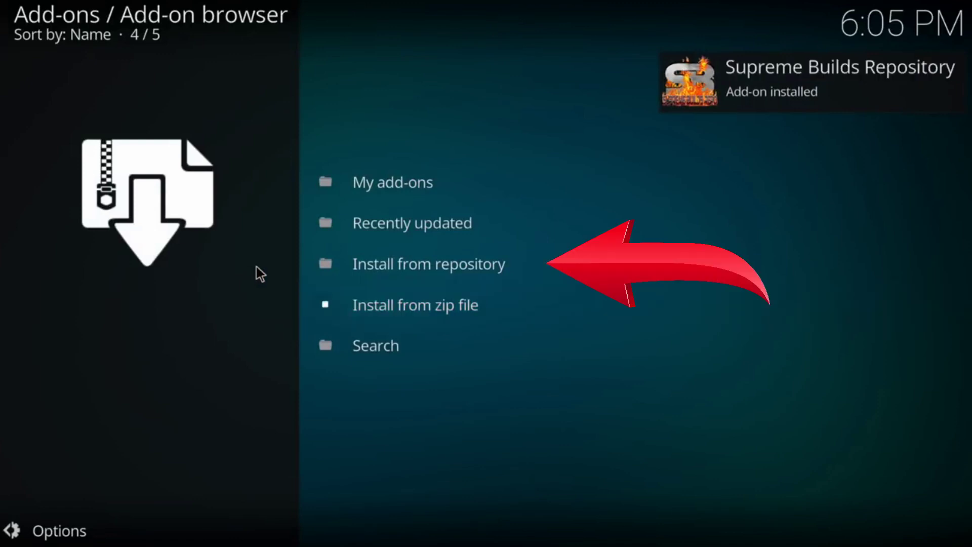
# Install Supreme Builds Wizard 3.0.7 from the Supreme Builds Repository's Program add-ons.
pyautogui.click(393, 262)
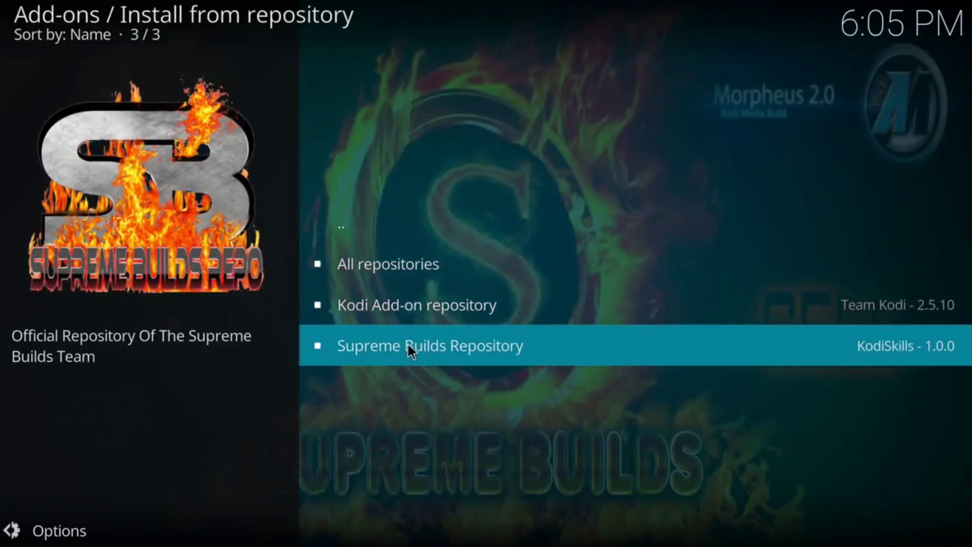
pyautogui.click(407, 342)
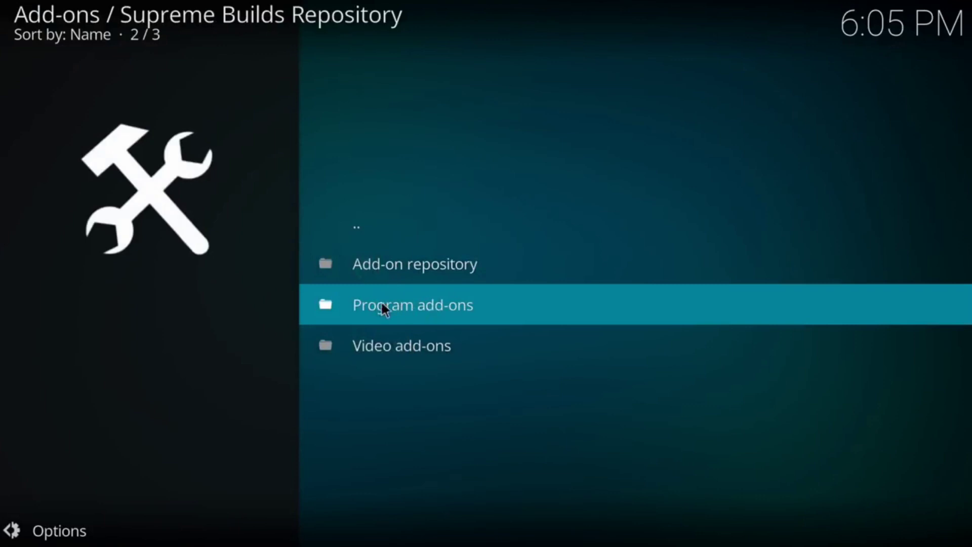
pyautogui.click(409, 303)
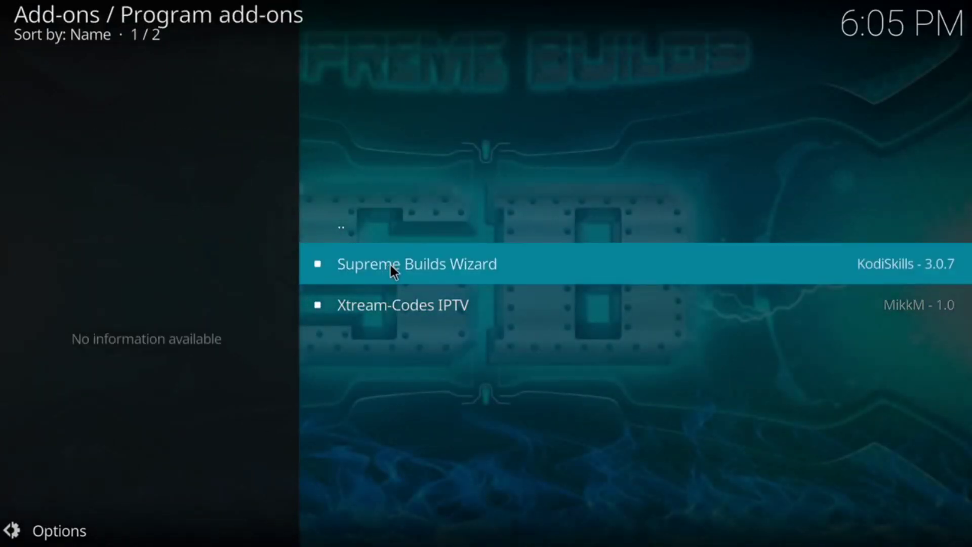
pyautogui.click(391, 266)
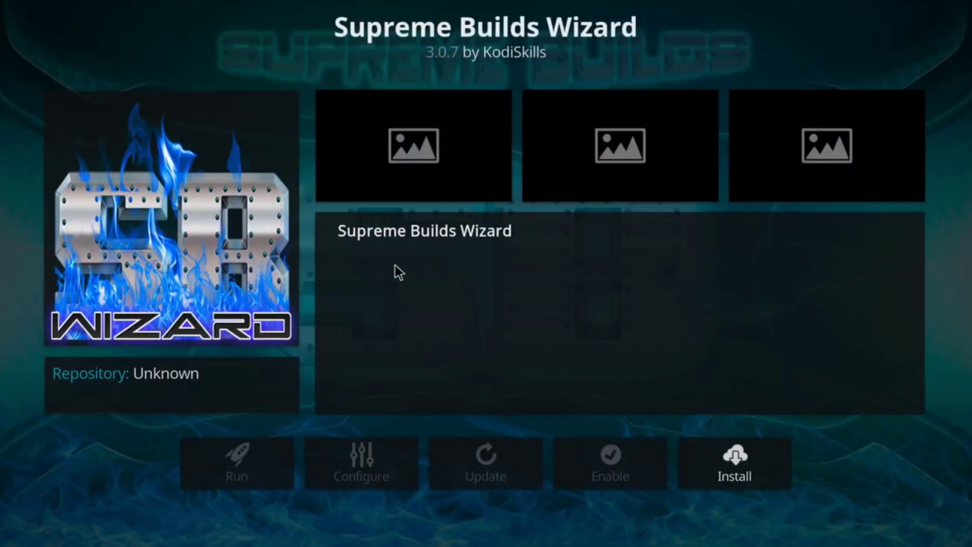
pyautogui.click(708, 460)
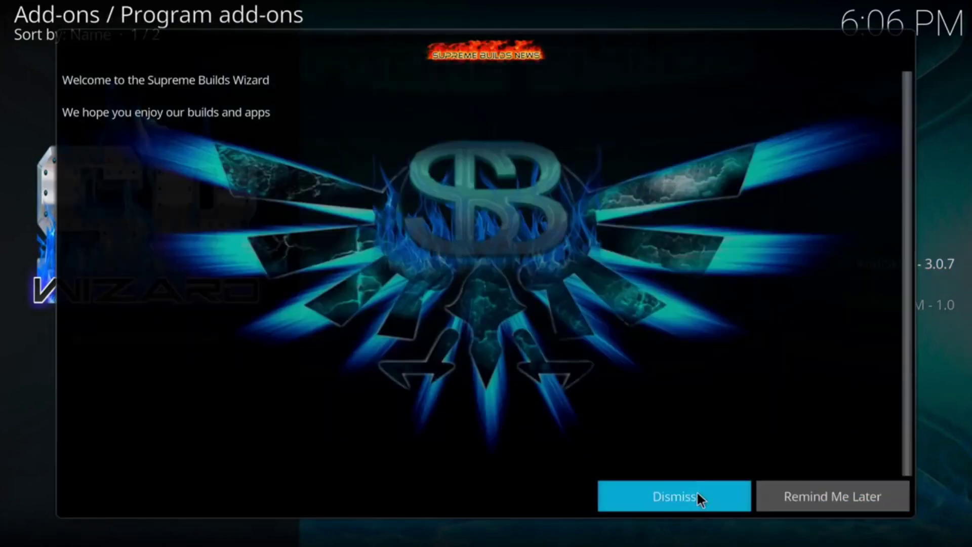
# Dismiss the wizard's news window and accept its first-run settings, keeping the startup cleanup options.
pyautogui.click(696, 491)
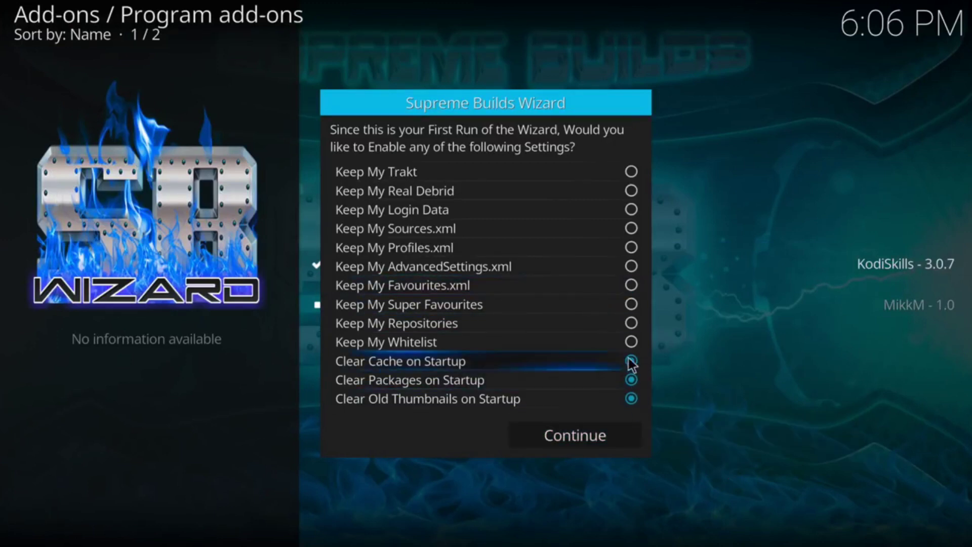
pyautogui.click(585, 432)
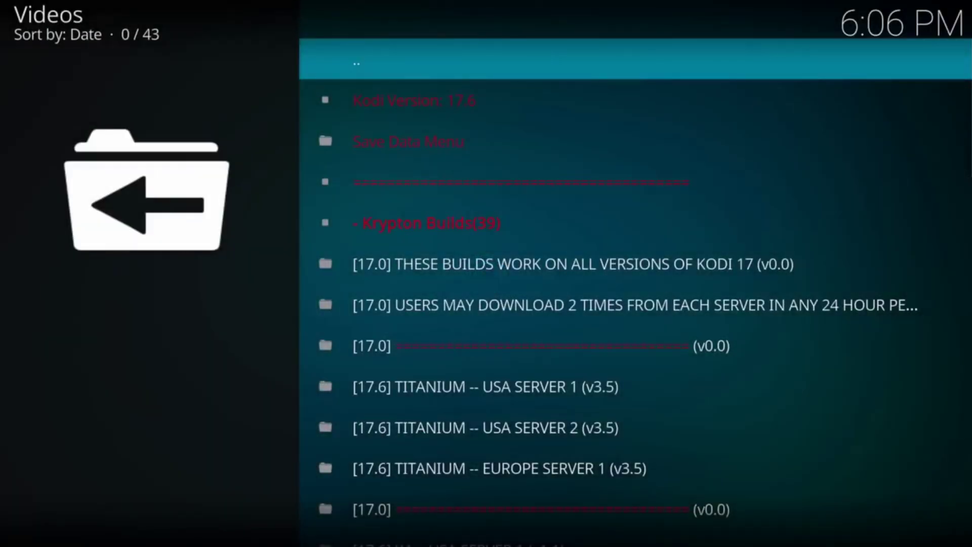
# Browse the Krypton build list and open [17.6] X4 -- USA SERVER 2 (v1.1).
pyautogui.press('Down')
pyautogui.press('Down')
pyautogui.press('Down')
pyautogui.press('Down')
pyautogui.press('Down')
pyautogui.press('Down')
pyautogui.press('Down')
pyautogui.press('Down')
pyautogui.press('Down')
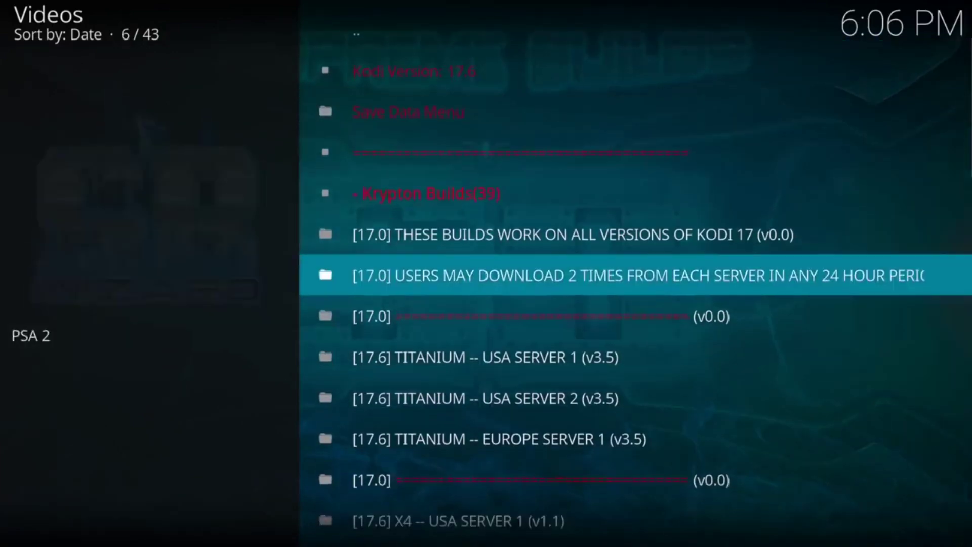
pyautogui.press('Down')
pyautogui.press('Down')
pyautogui.press('Down')
pyautogui.press('Down')
pyautogui.press('Down')
pyautogui.press('Down')
pyautogui.press('Down')
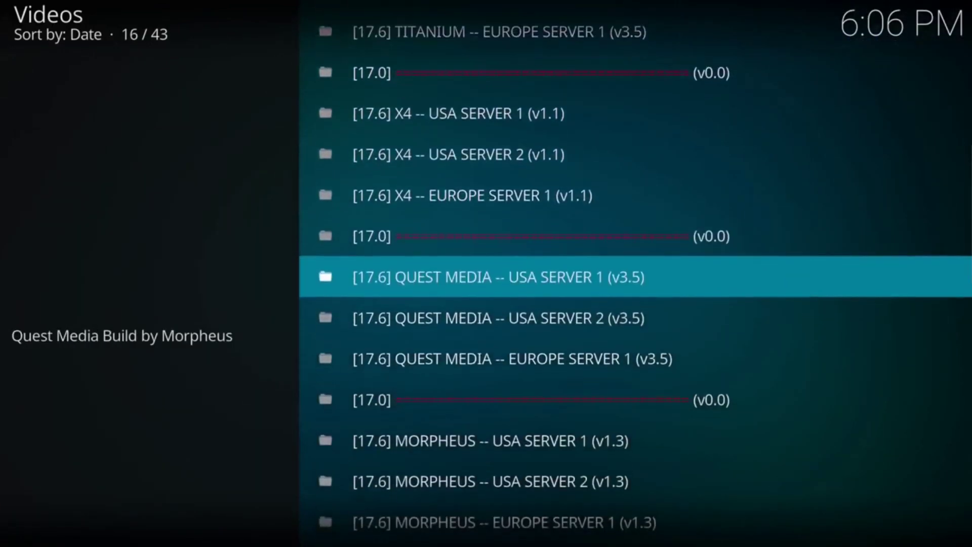
pyautogui.press('Down')
pyautogui.press('Down')
pyautogui.press('Down')
pyautogui.press('Down')
pyautogui.press('Down')
pyautogui.press('Down')
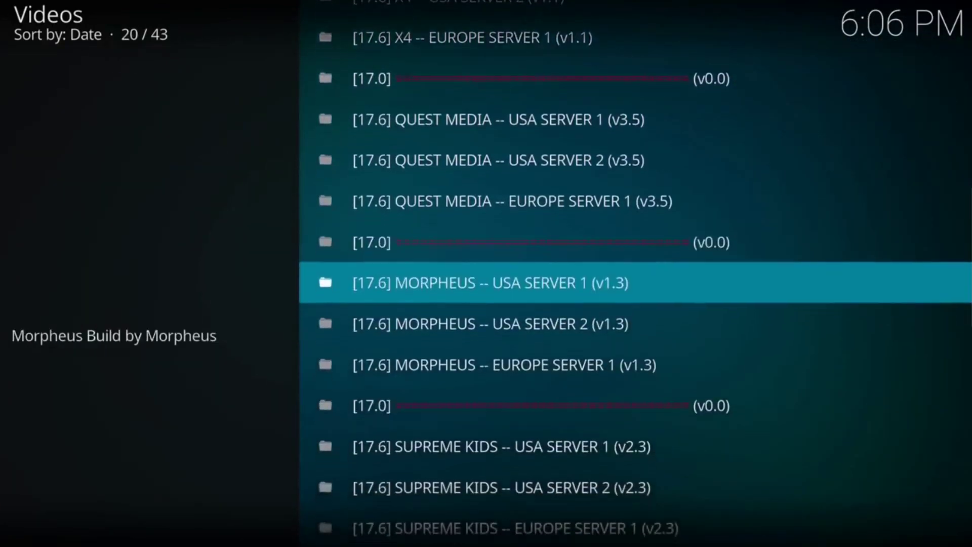
pyautogui.press('Up')
pyautogui.press('Up')
pyautogui.press('Up')
pyautogui.press('Up')
pyautogui.press('Up')
pyautogui.press('Up')
pyautogui.press('Up')
pyautogui.press('Up')
pyautogui.press('Up')
pyautogui.press('Up')
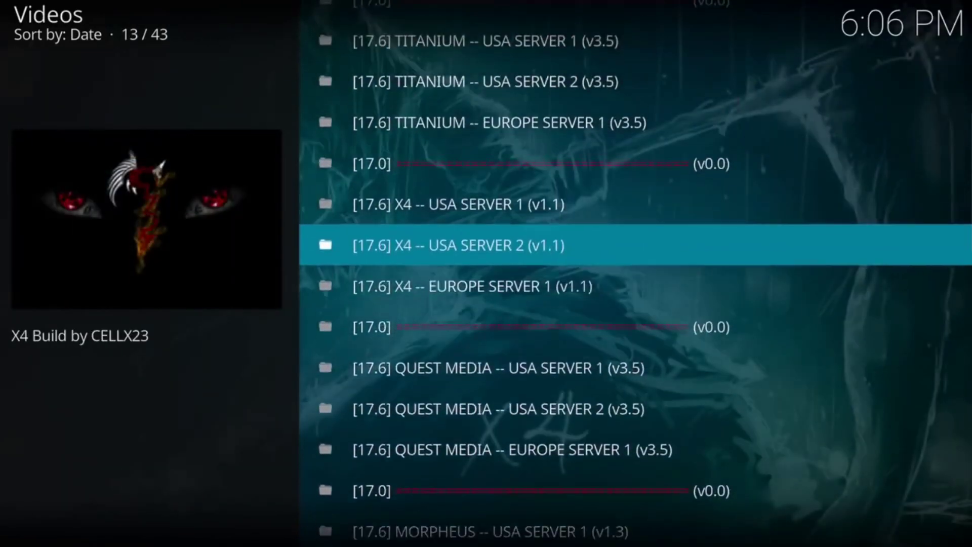
pyautogui.press('Down')
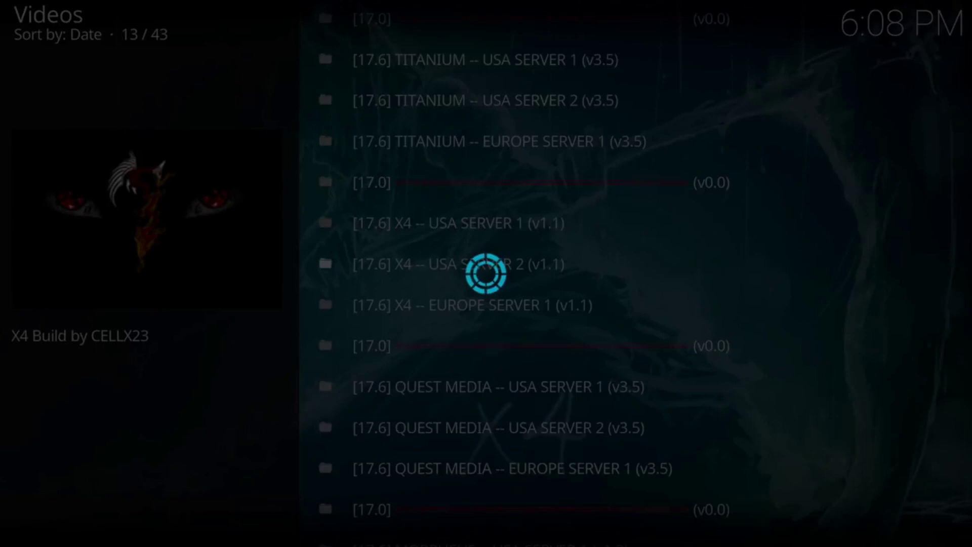
pyautogui.press('Down')
pyautogui.press('Down')
pyautogui.press('Down')
pyautogui.press('Down')
pyautogui.press('Down')
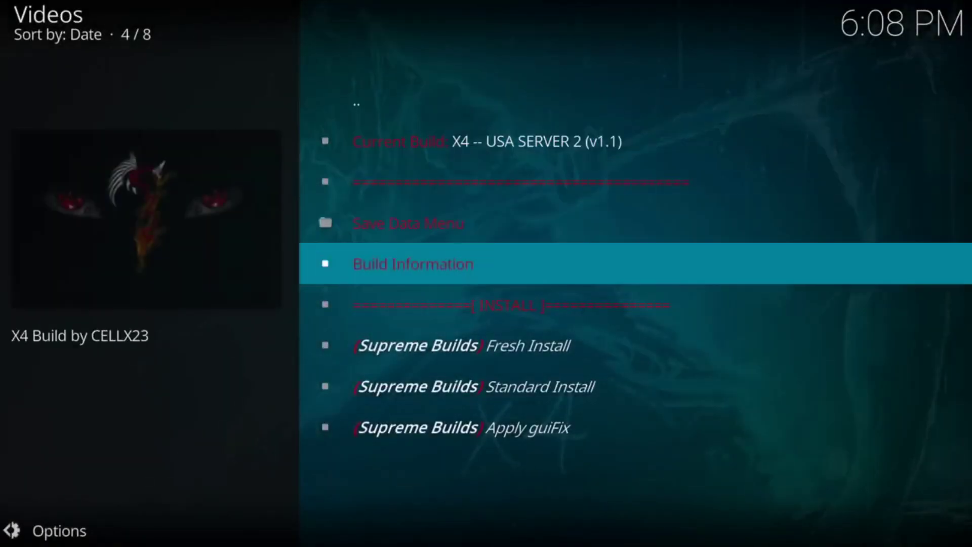
# Fresh Install the X4 -- USA SERVER 2 build, confirming the restore of default settings.
pyautogui.press('Down')
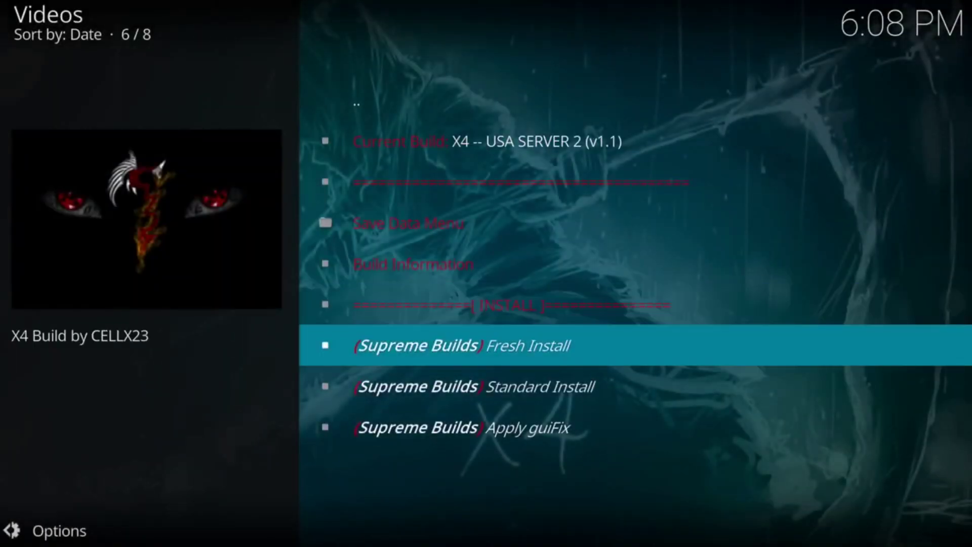
pyautogui.press('Return')
pyautogui.press('Left')
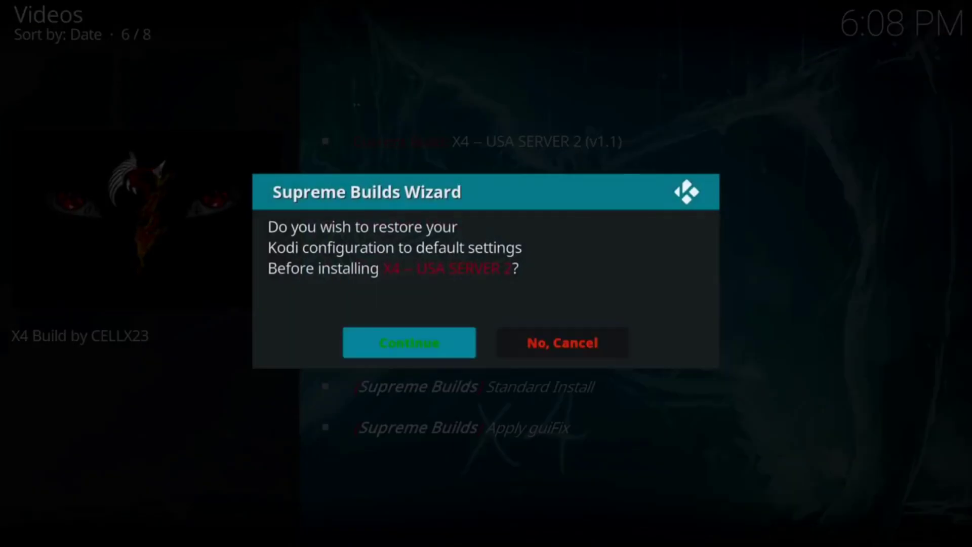
pyautogui.press('Return')
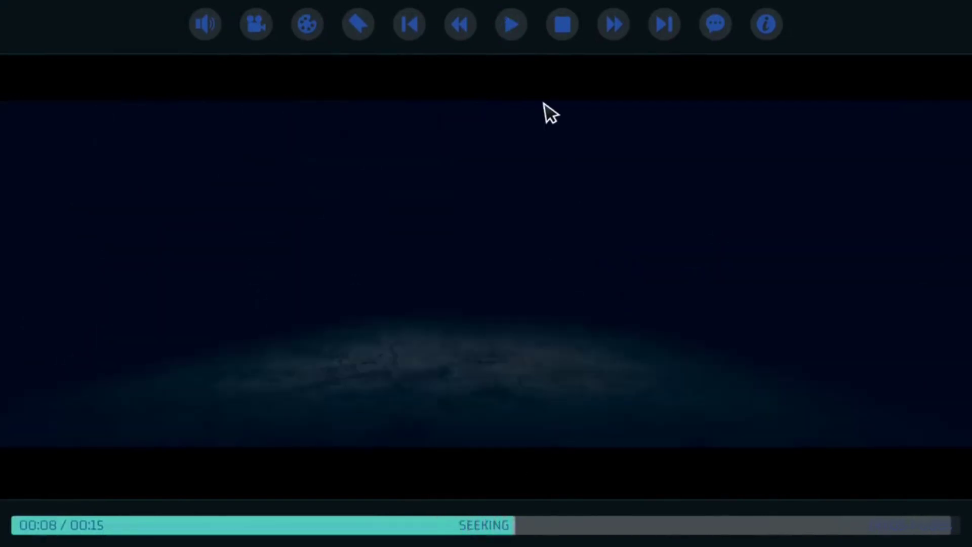
# Stop the X4 intro video to reach the build's home screen with its Theater row.
pyautogui.click(561, 25)
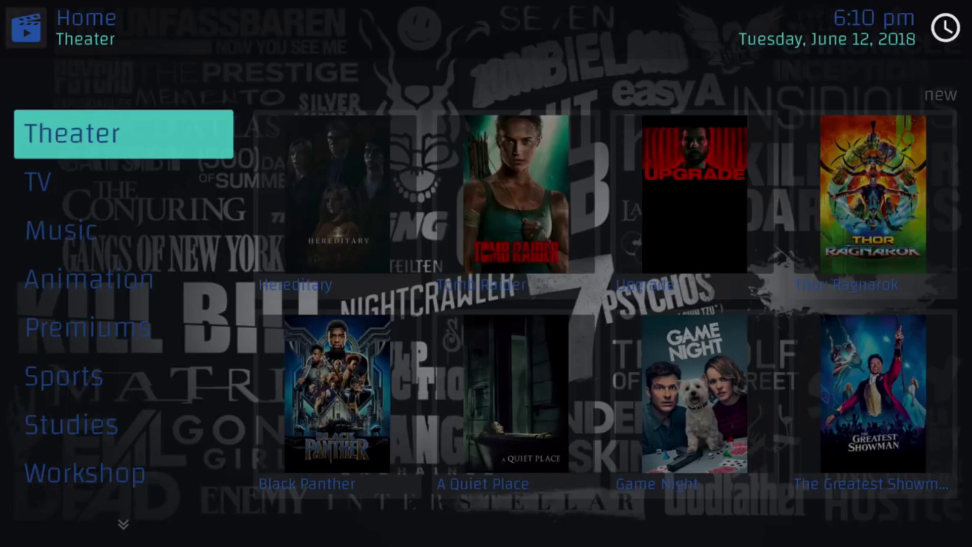
pyautogui.press('Down')
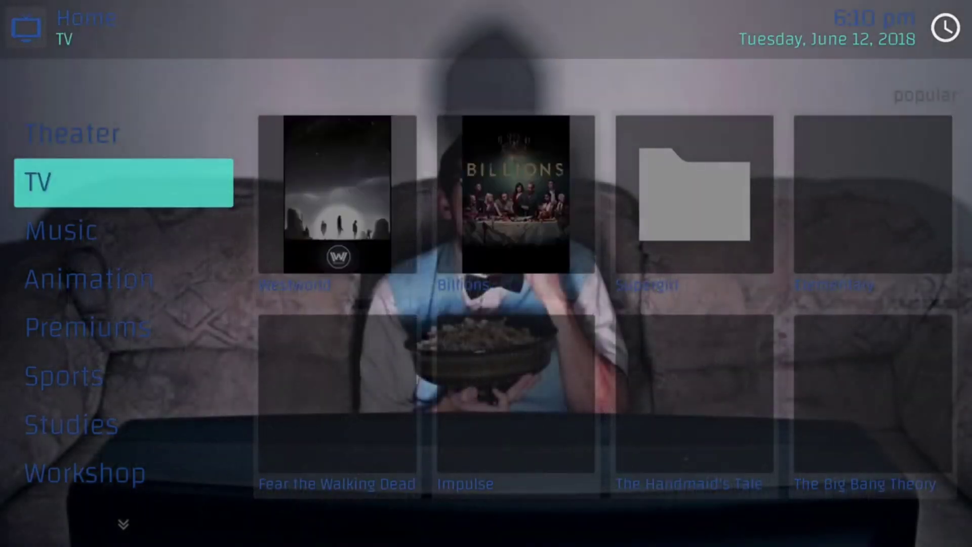
pyautogui.press('Up')
pyautogui.press('Down')
pyautogui.press('Down')
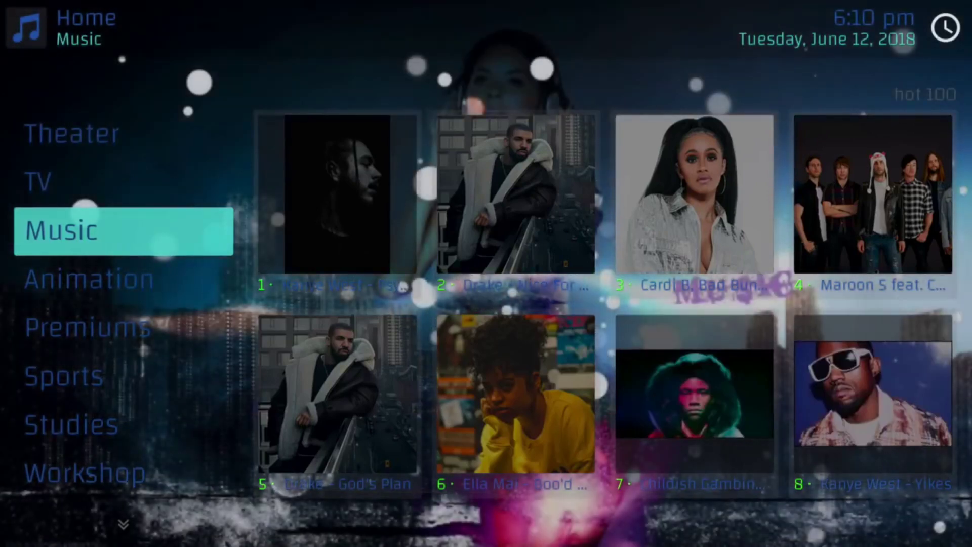
pyautogui.press('Down')
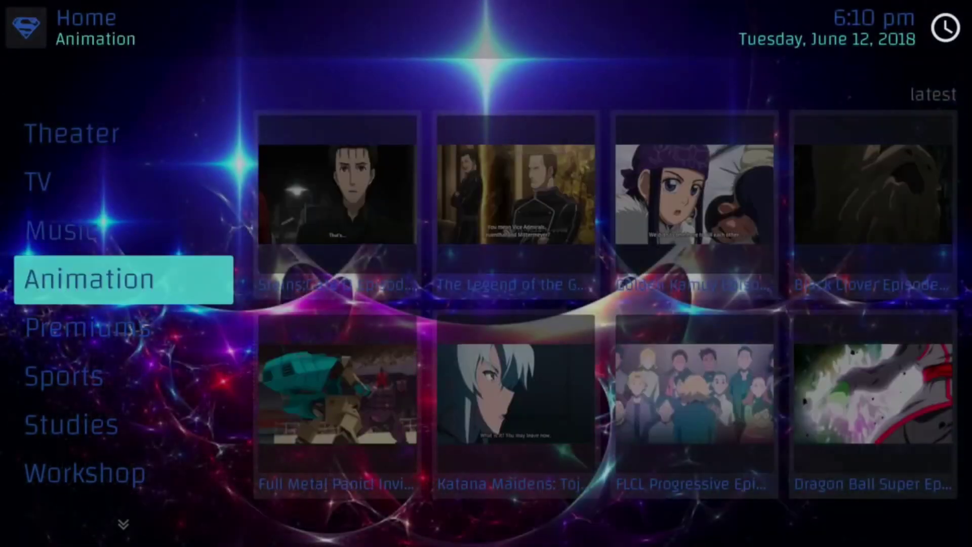
pyautogui.press('Down')
pyautogui.press('Down')
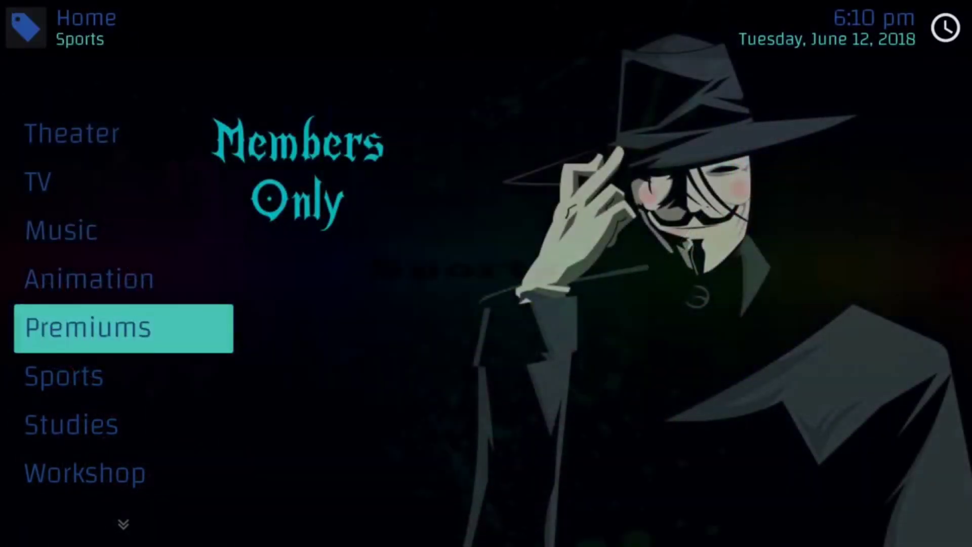
pyautogui.press('Up')
pyautogui.press('Down')
pyautogui.press('Down')
pyautogui.press('Down')
pyautogui.press('Down')
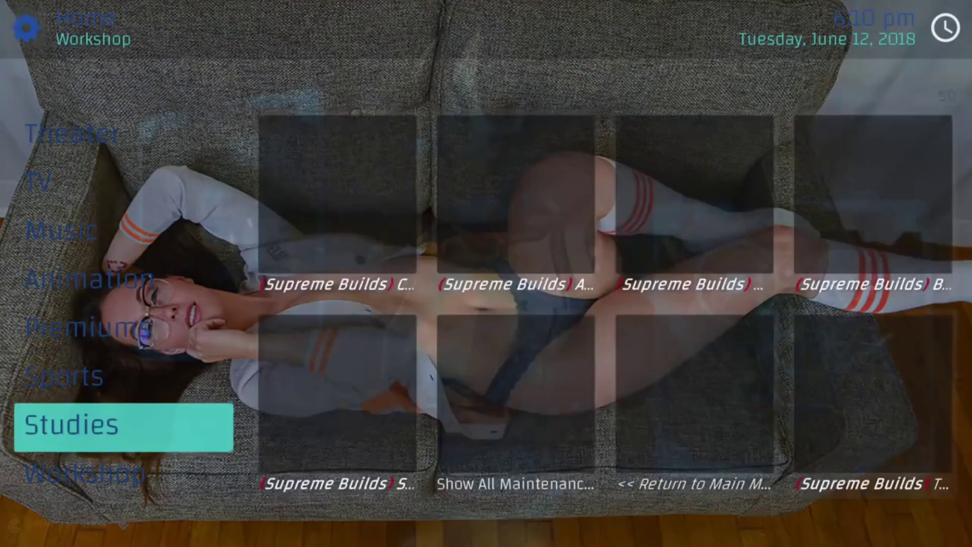
pyautogui.press('Down')
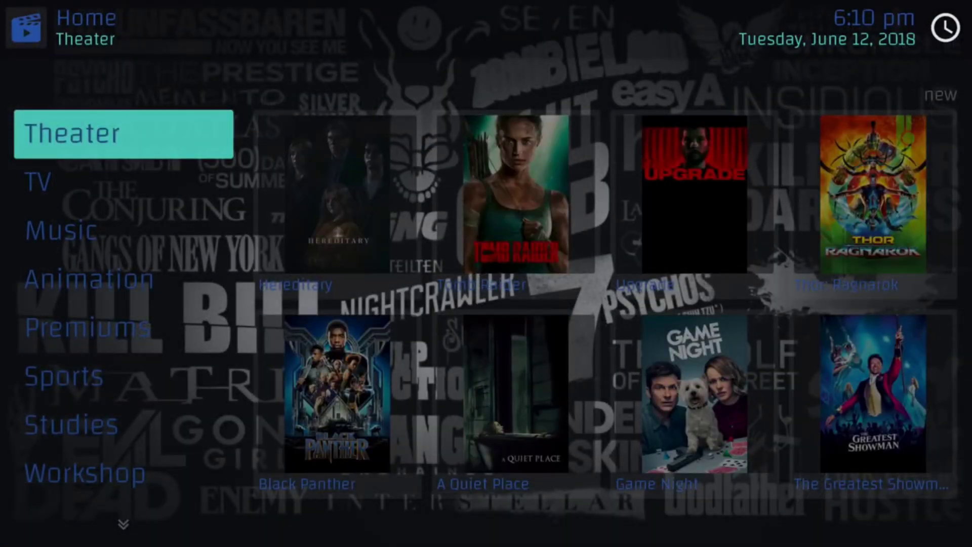
pyautogui.press('Right')
pyautogui.press('Right')
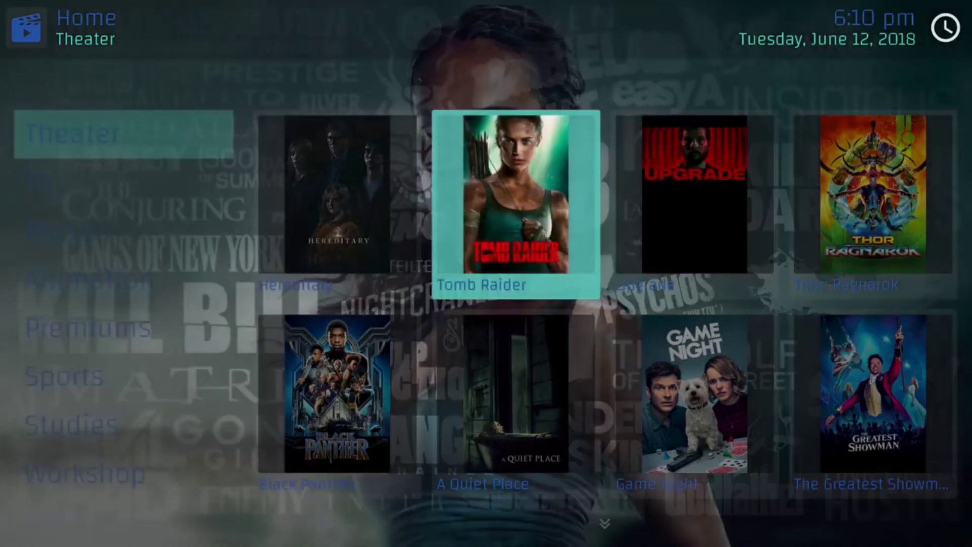
pyautogui.press('Right')
pyautogui.press('Right')
pyautogui.press('Right')
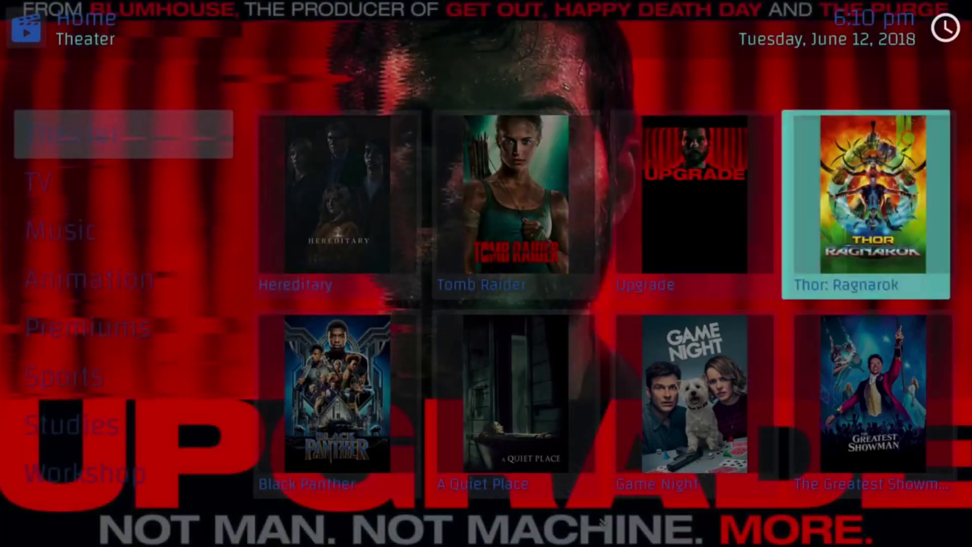
pyautogui.press('Right')
pyautogui.press('Down')
pyautogui.press('Up')
pyautogui.press('Left')
pyautogui.press('Left')
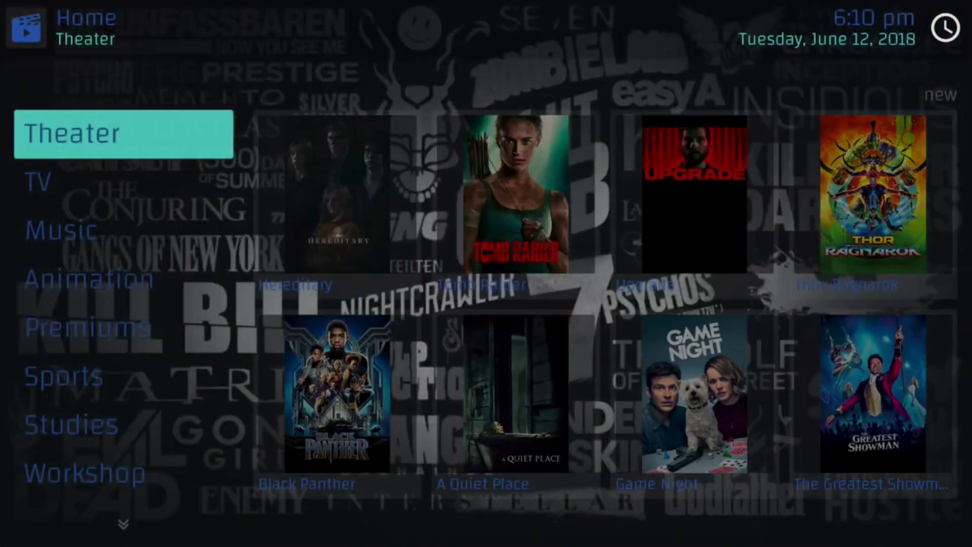
pyautogui.press('Left')
# Pick Placenta from the Theater movie add-on list, past Deceit, and open it.
pyautogui.press('Down')
pyautogui.press('Down')
pyautogui.press('Down')
pyautogui.press('Down')
pyautogui.press('Down')
pyautogui.press('Down')
pyautogui.press('Down')
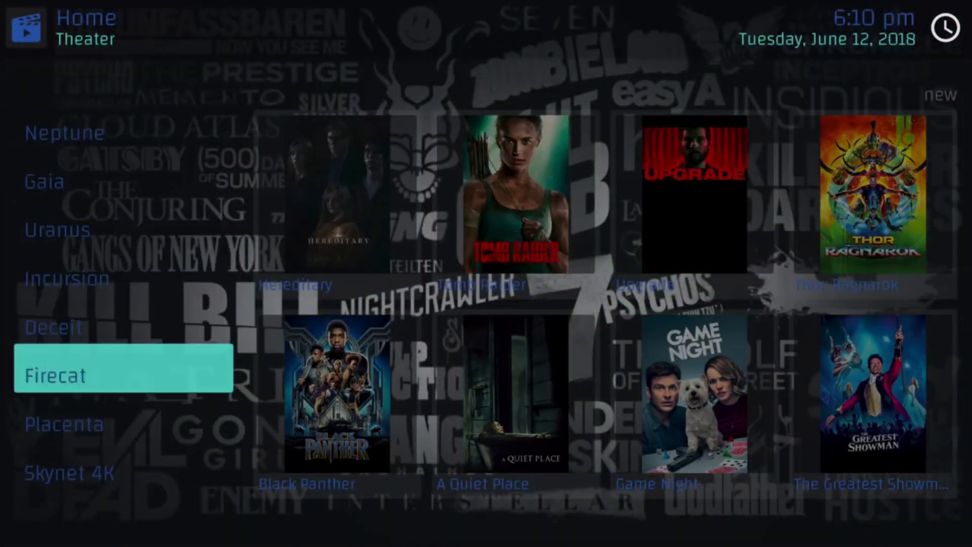
pyautogui.press('Up')
pyautogui.press('Up')
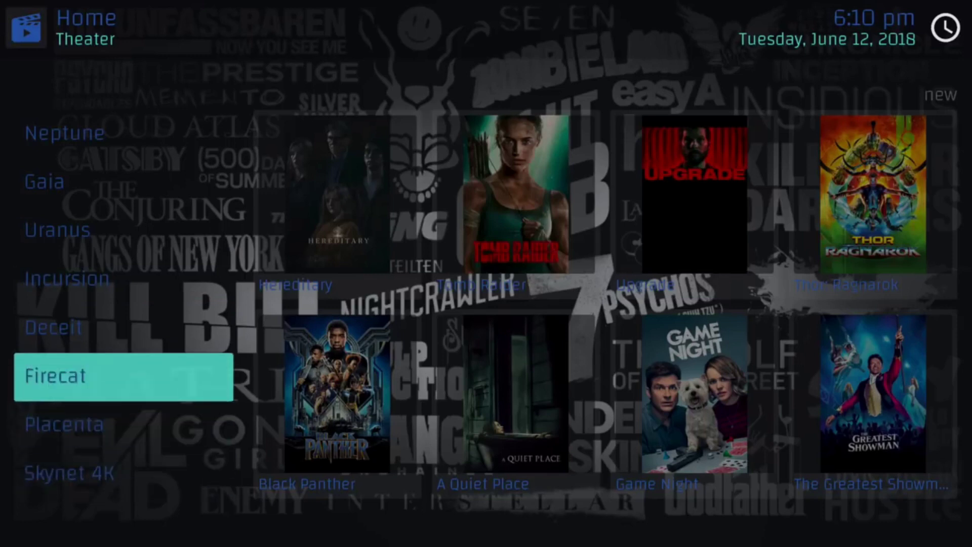
pyautogui.press('Up')
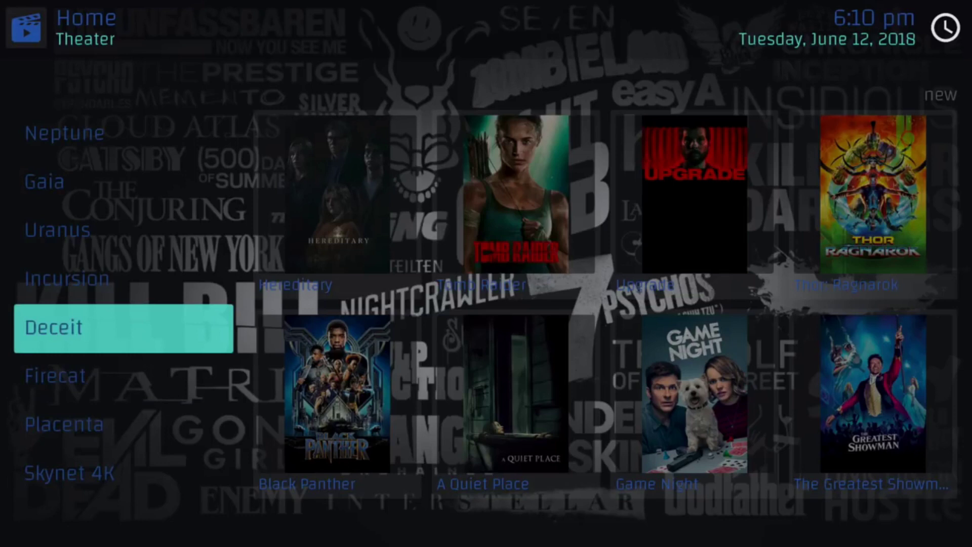
pyautogui.press('Down')
pyautogui.press('Down')
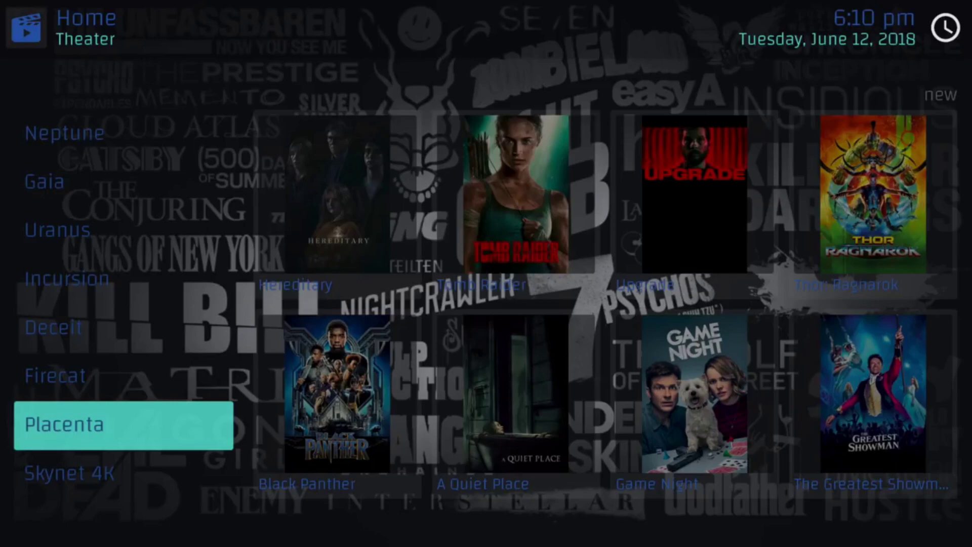
pyautogui.press('Return')
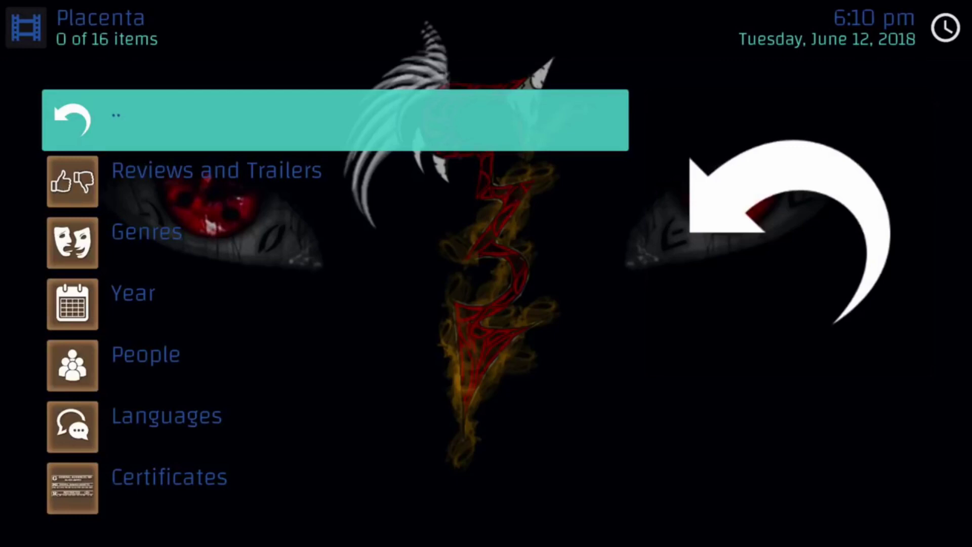
# In Placenta, browse movies by Year and open the 2013 list.
pyautogui.press('Down')
pyautogui.press('Down')
pyautogui.press('Down')
pyautogui.press('Down')
pyautogui.press('Down')
pyautogui.press('Down')
pyautogui.press('Down')
pyautogui.press('Down')
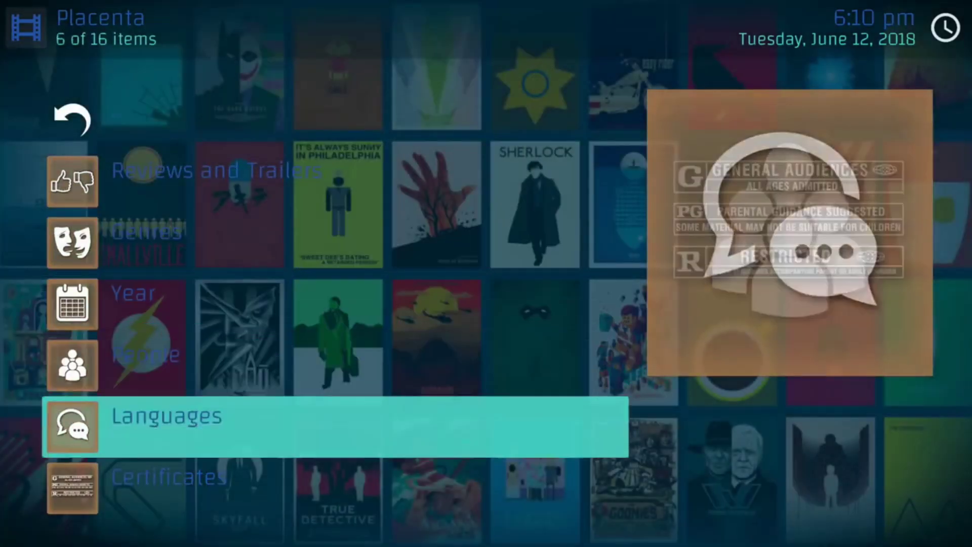
pyautogui.press('Down')
pyautogui.press('Down')
pyautogui.press('Down')
pyautogui.press('Down')
pyautogui.press('Down')
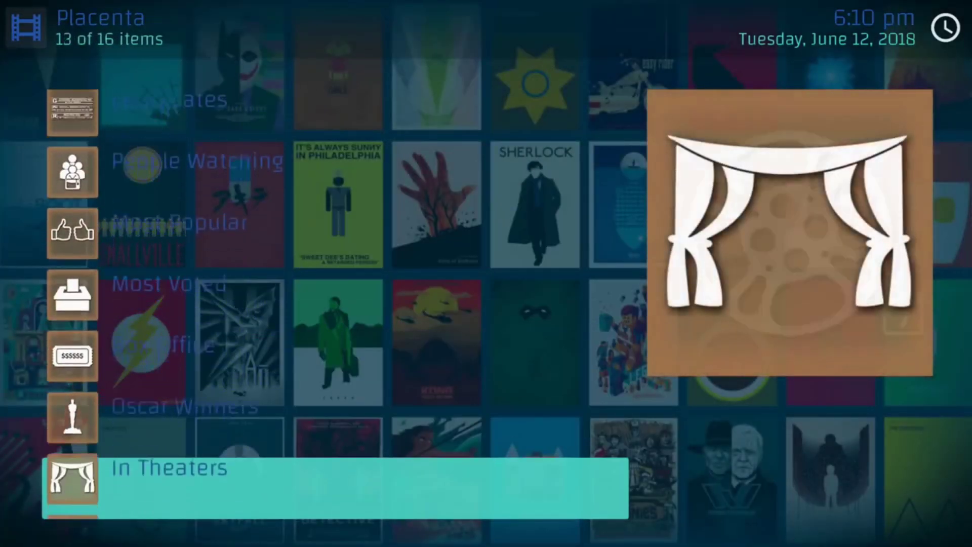
pyautogui.press('Up')
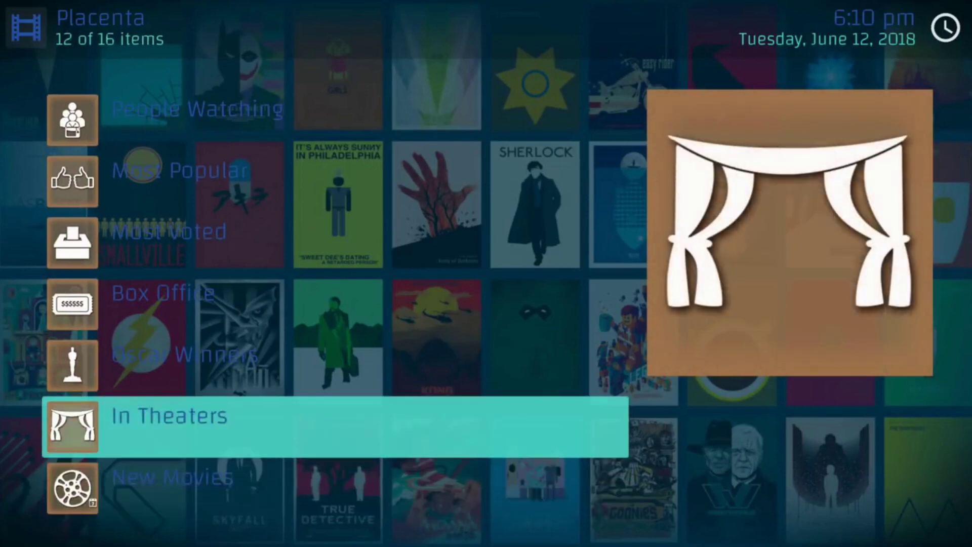
pyautogui.press('Up')
pyautogui.press('Up')
pyautogui.press('Up')
pyautogui.press('Up')
pyautogui.press('Up')
pyautogui.press('Up')
pyautogui.press('Up')
pyautogui.press('Up')
pyautogui.press('Up')
pyautogui.press('Up')
pyautogui.press('Down')
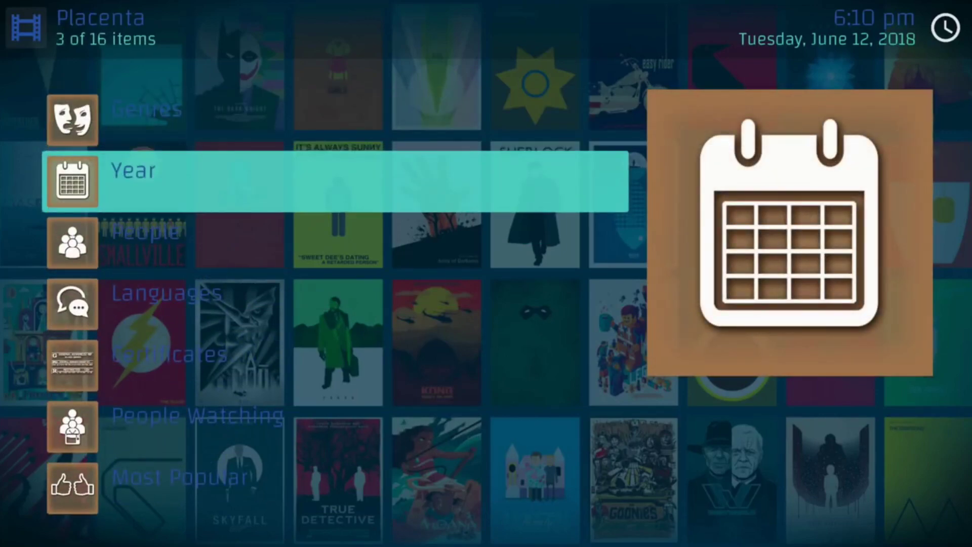
pyautogui.press('Return')
pyautogui.press('Down')
pyautogui.press('Down')
pyautogui.press('Down')
pyautogui.press('Down')
pyautogui.press('Down')
pyautogui.press('Down')
pyautogui.press('Down')
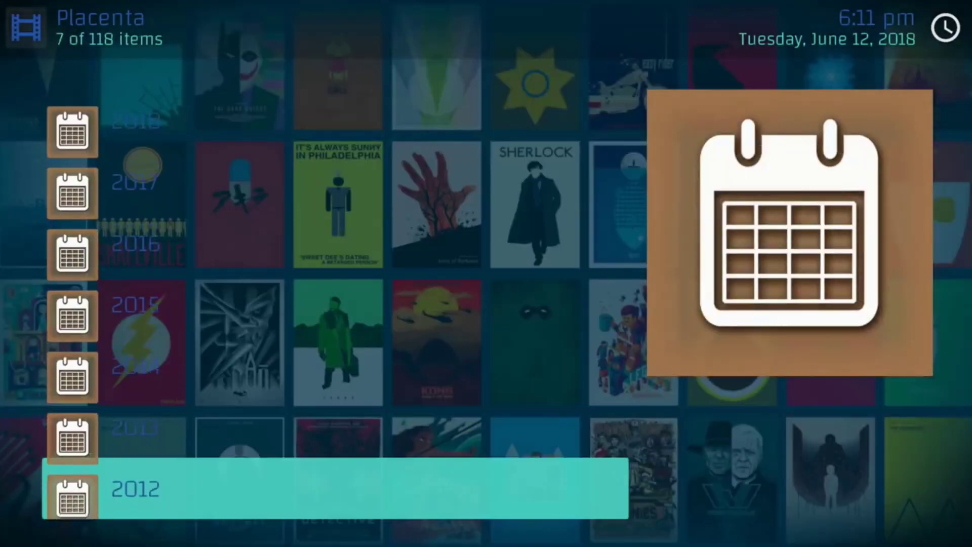
pyautogui.press('Up')
pyautogui.press('Return')
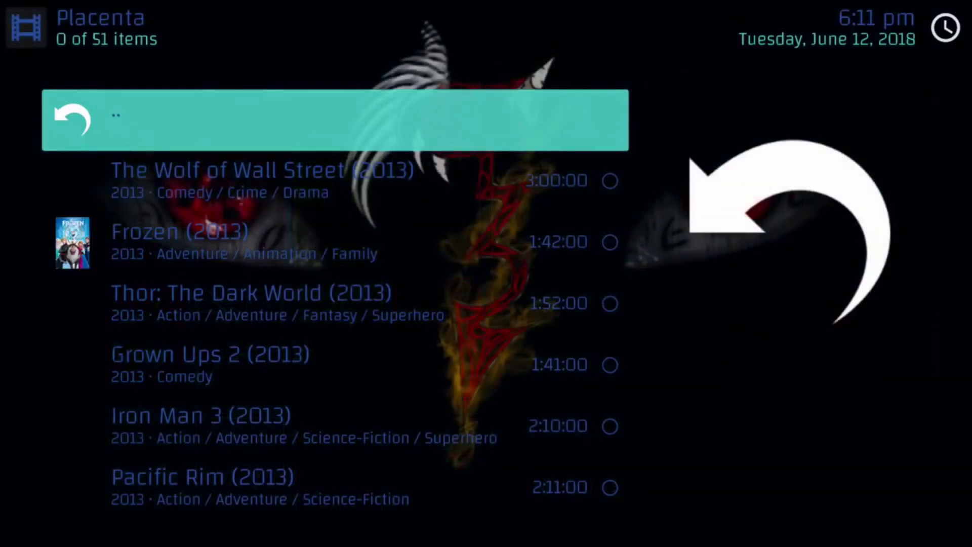
# Scrape sources for The Great Gatsby (2013), getting 17 links like FMOVIED6 and POPCORN.
pyautogui.press('Down')
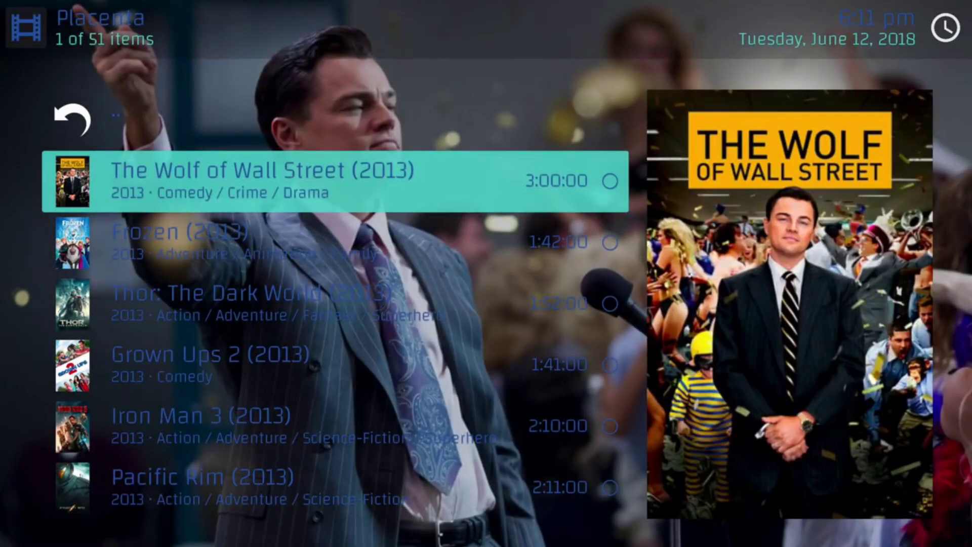
pyautogui.press('Down')
pyautogui.press('Down')
pyautogui.press('Down')
pyautogui.press('Down')
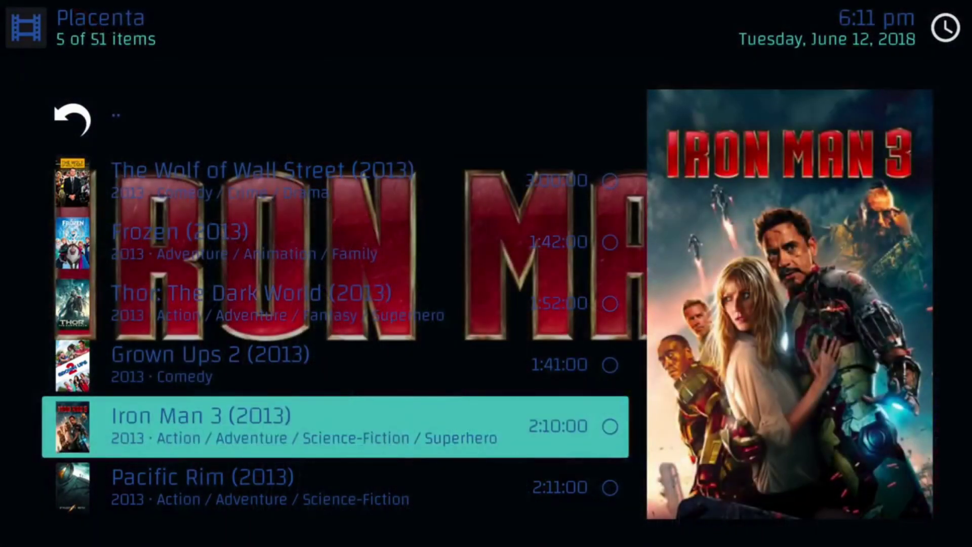
pyautogui.press('Down')
pyautogui.press('Down')
pyautogui.press('Down')
pyautogui.press('Down')
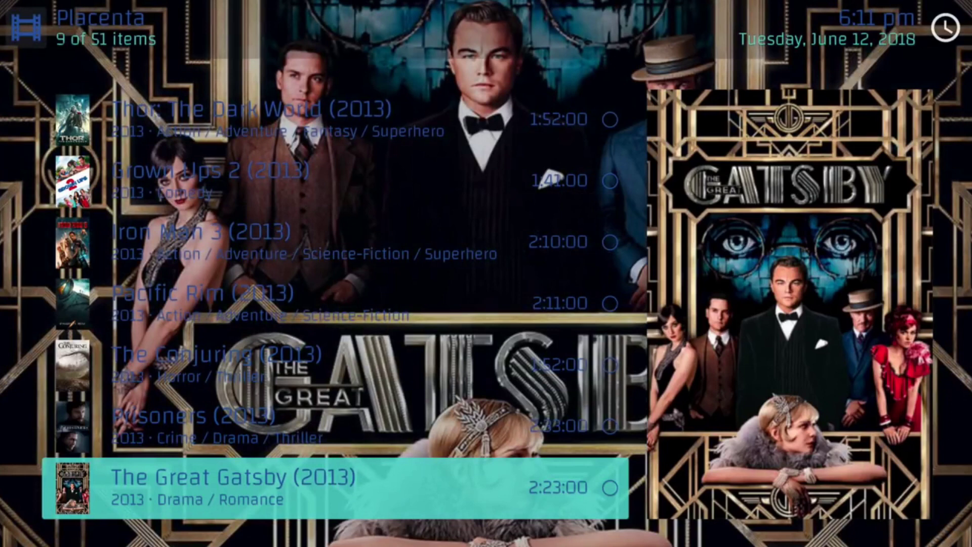
pyautogui.press('Return')
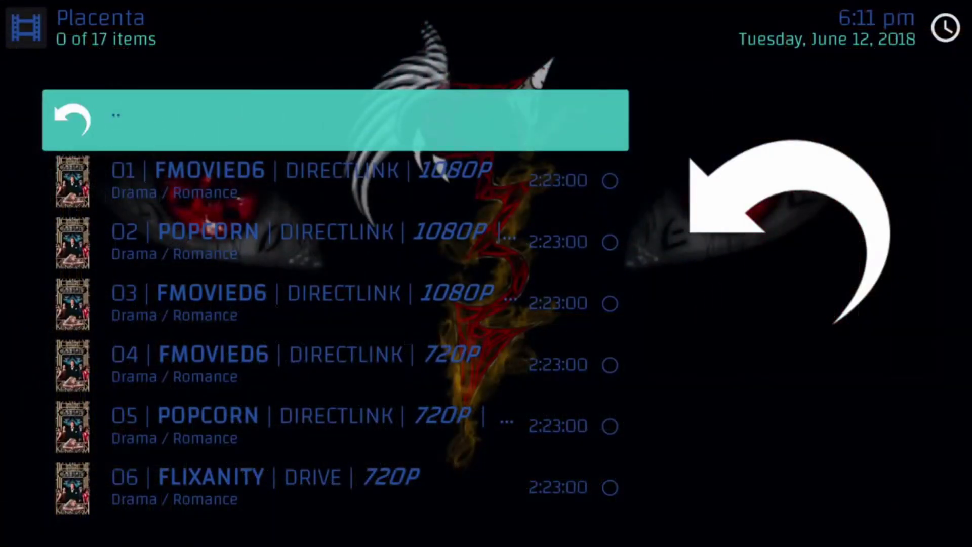
# Browse The Great Gatsby sources down to 04 FMOVIED6 720P, then return to the 2013 movies list.
pyautogui.click(329, 181)
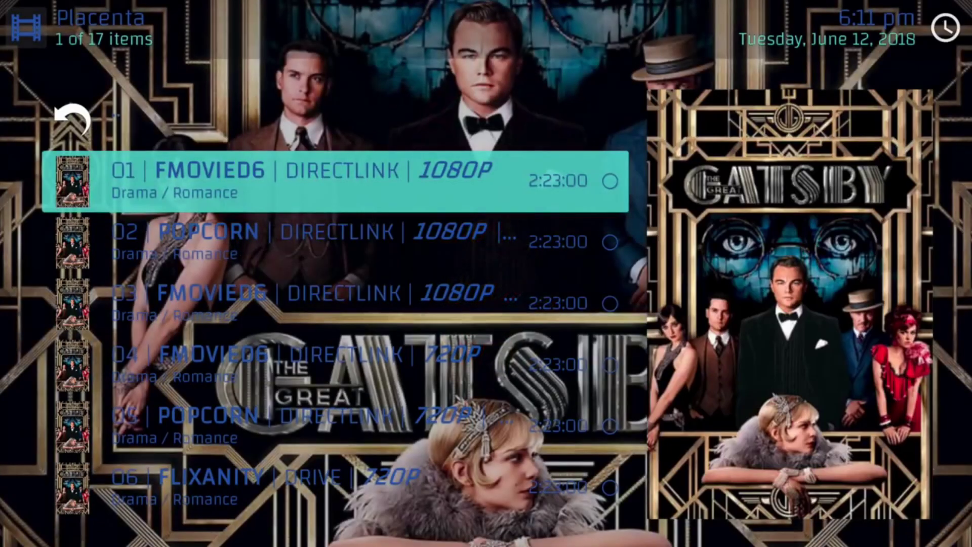
pyautogui.press('Down')
pyautogui.press('Down')
pyautogui.press('Down')
pyautogui.press('Down')
pyautogui.press('Down')
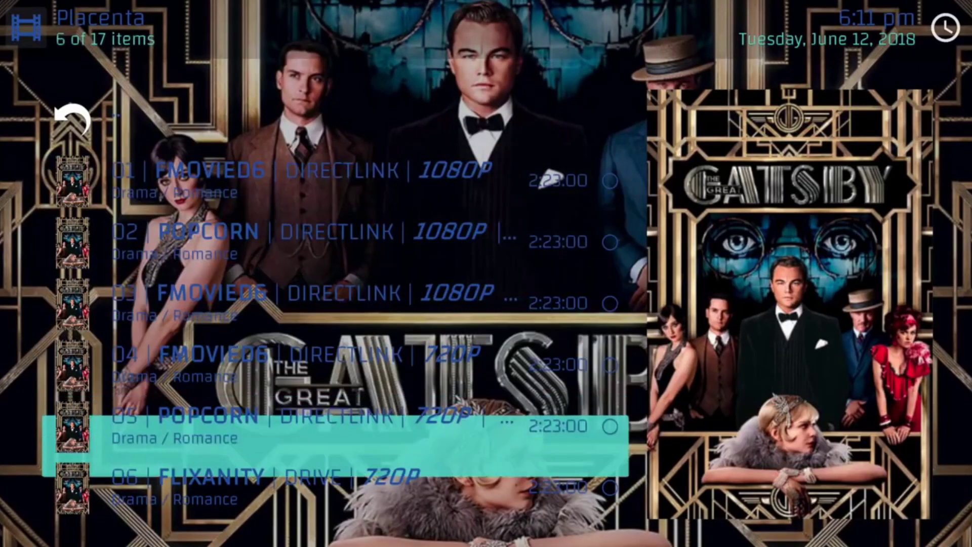
pyautogui.press('Up')
pyautogui.press('Up')
pyautogui.press('Up')
pyautogui.press('Up')
pyautogui.press('Up')
pyautogui.press('Up')
pyautogui.press('Down')
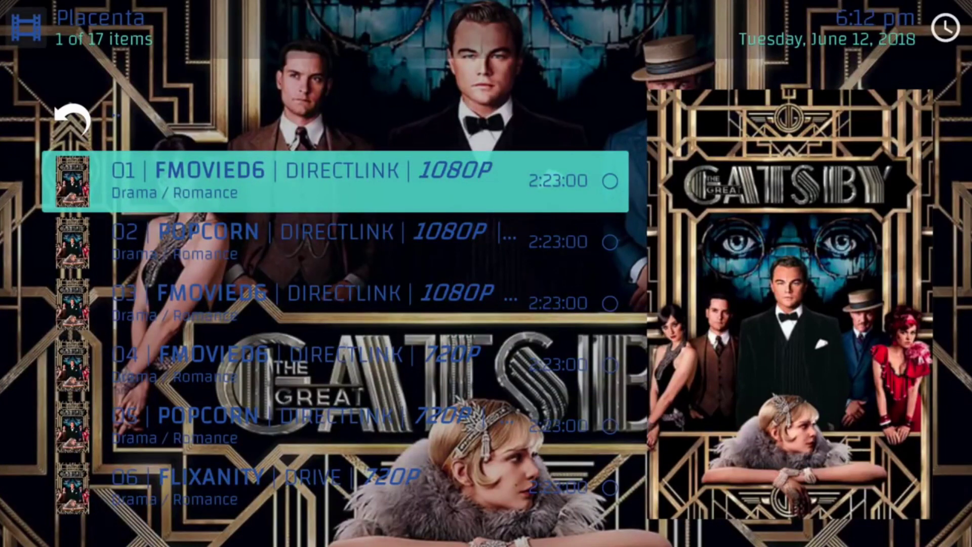
pyautogui.press('Down')
pyautogui.press('Down')
pyautogui.press('Down')
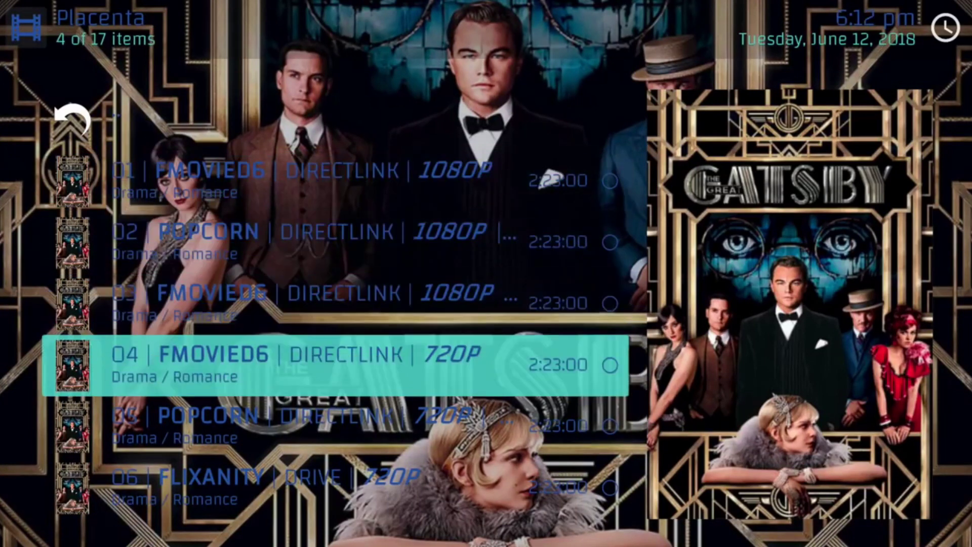
pyautogui.press('Up')
pyautogui.press('Up')
pyautogui.press('Up')
pyautogui.press('Up')
pyautogui.press('Return')
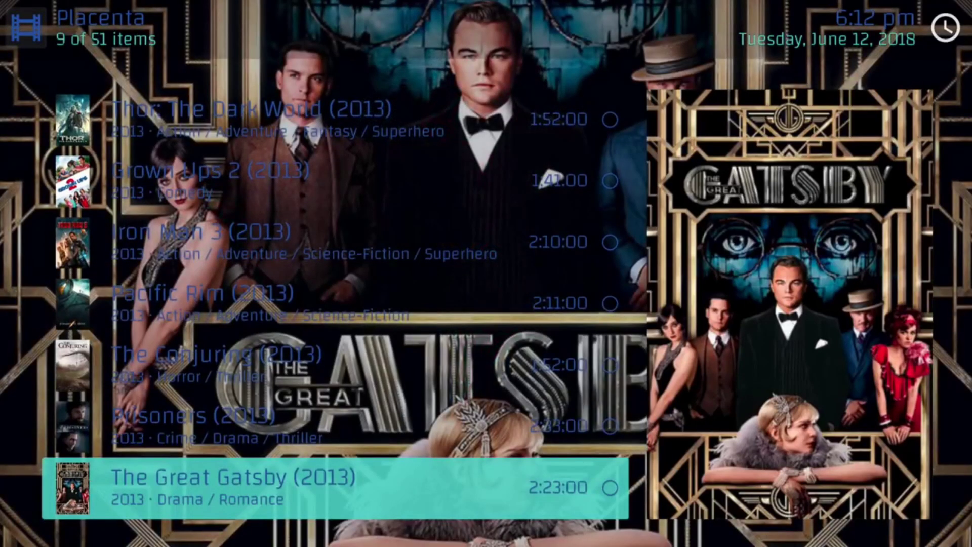
# Leave Placenta for Home, open the TV category and move past Gaia and Uranus to FireCat.
pyautogui.press('Escape')
pyautogui.press('Up')
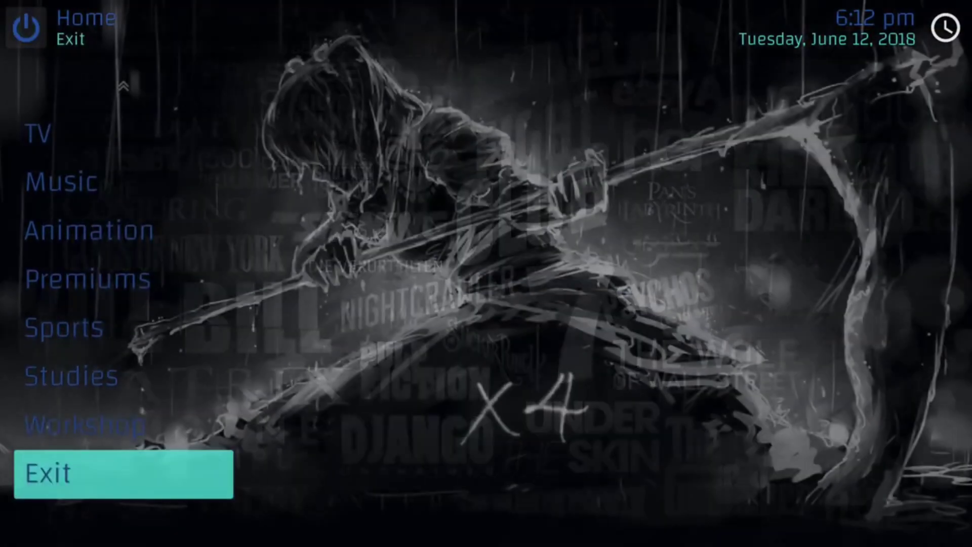
pyautogui.press('Down')
pyautogui.press('Down')
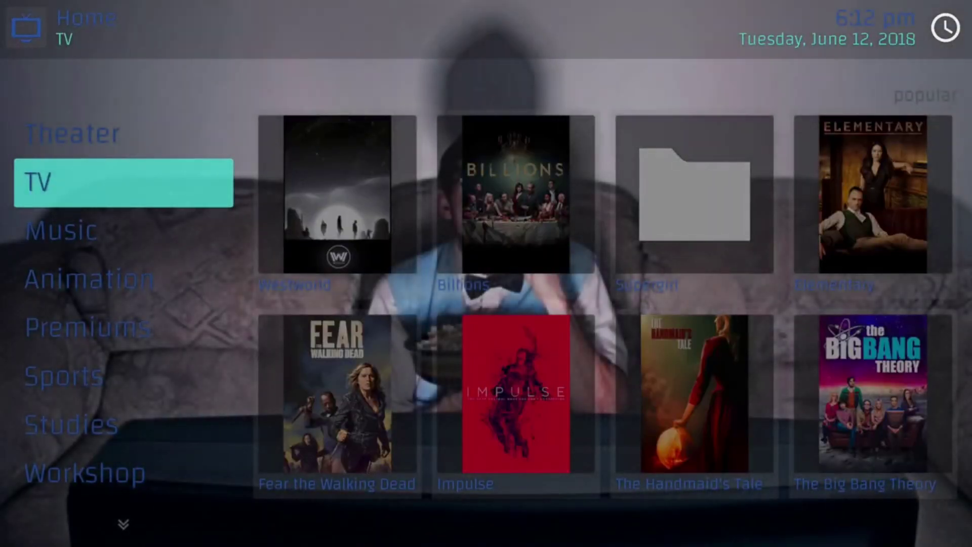
pyautogui.press('Return')
pyautogui.press('Up')
pyautogui.press('Up')
pyautogui.press('Up')
pyautogui.press('Up')
pyautogui.press('Up')
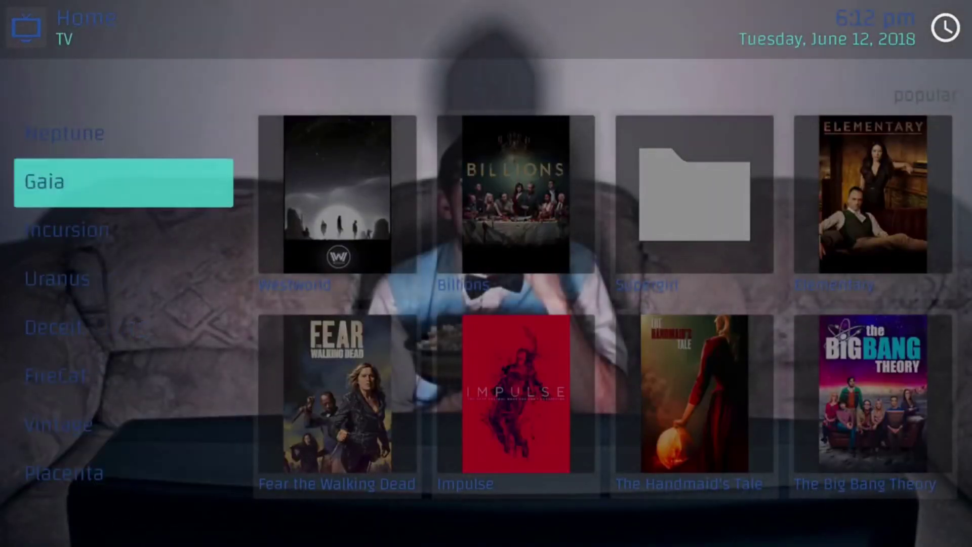
pyautogui.press('Down')
pyautogui.press('Down')
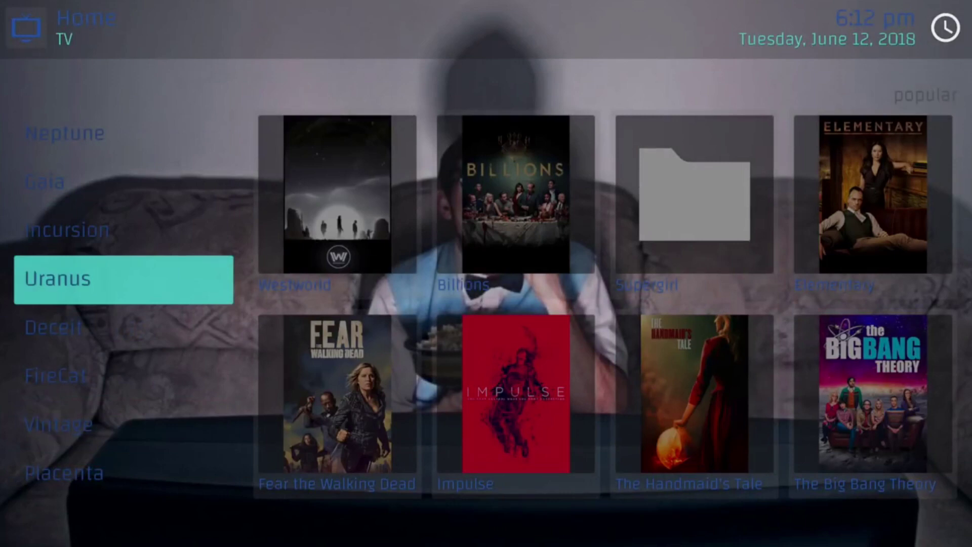
pyautogui.press('Down')
pyautogui.press('Down')
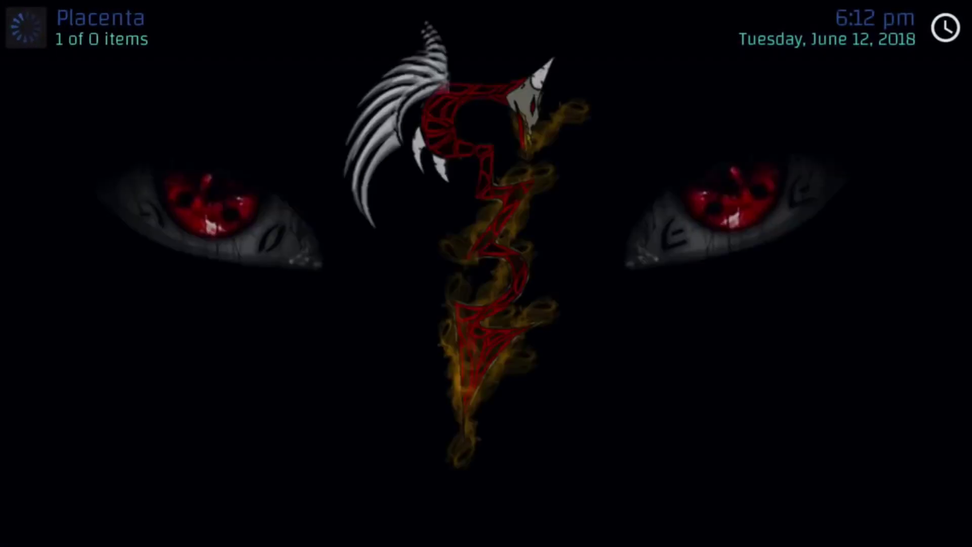
# Move through the Vintage categories past RAZER: COLLECTION and open DRAMA.
pyautogui.press('Down')
pyautogui.press('Down')
pyautogui.press('Down')
pyautogui.press('Down')
pyautogui.press('Down')
pyautogui.press('Down')
pyautogui.press('Down')
pyautogui.press('Down')
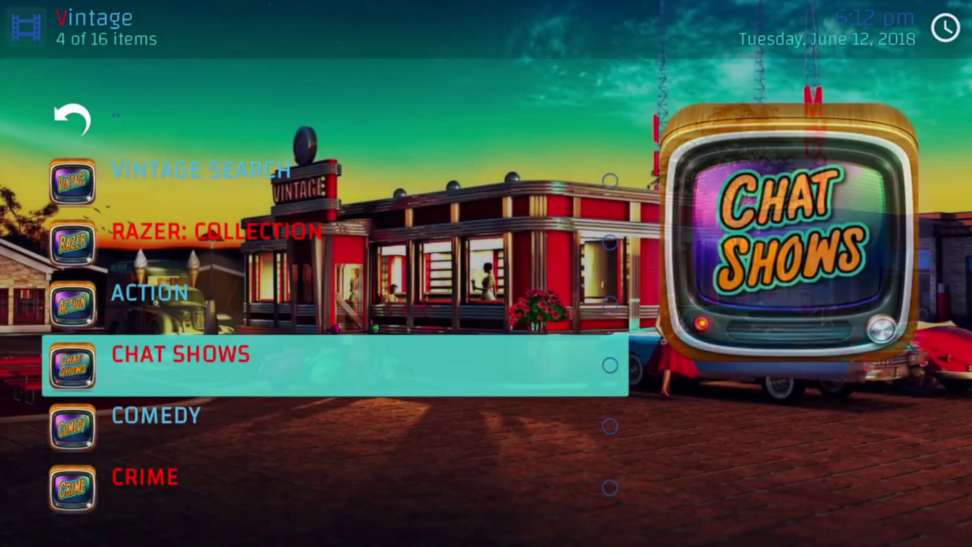
pyautogui.press('Down')
pyautogui.press('Down')
pyautogui.press('Up')
pyautogui.press('Up')
pyautogui.press('Up')
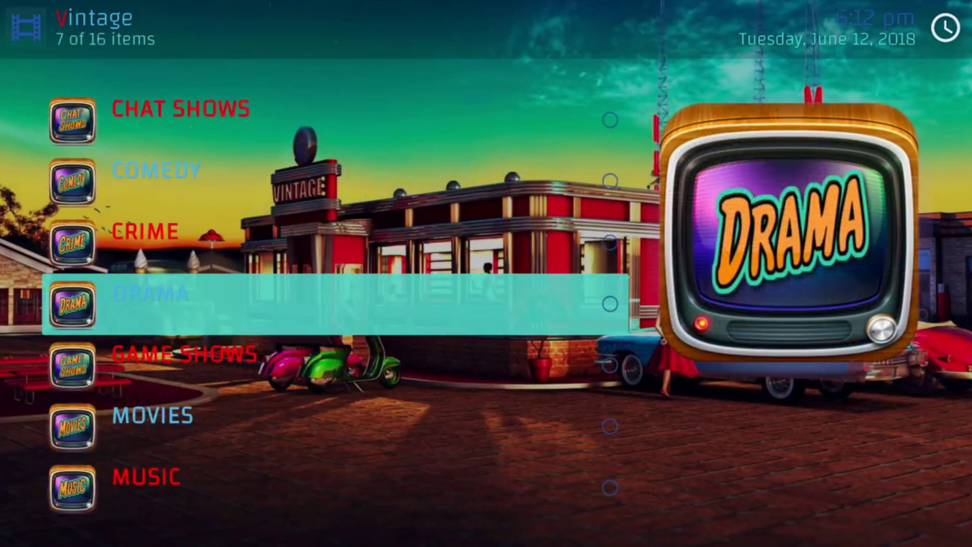
pyautogui.press('Return')
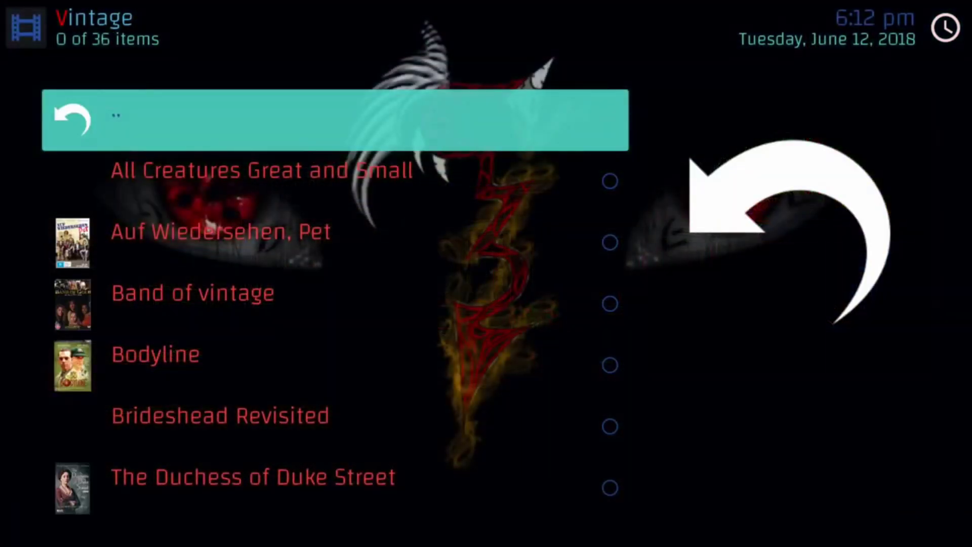
# Scroll the Drama titles from All Creatures Great and Small down to The Wonder Years.
pyautogui.press('Down')
pyautogui.press('Down')
pyautogui.press('Down')
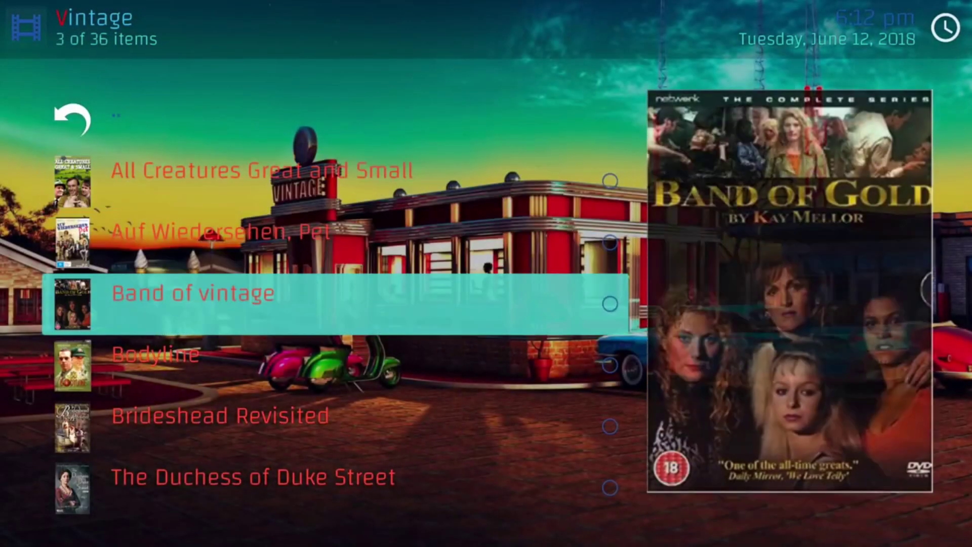
pyautogui.press('Down')
pyautogui.press('Down')
pyautogui.press('Down')
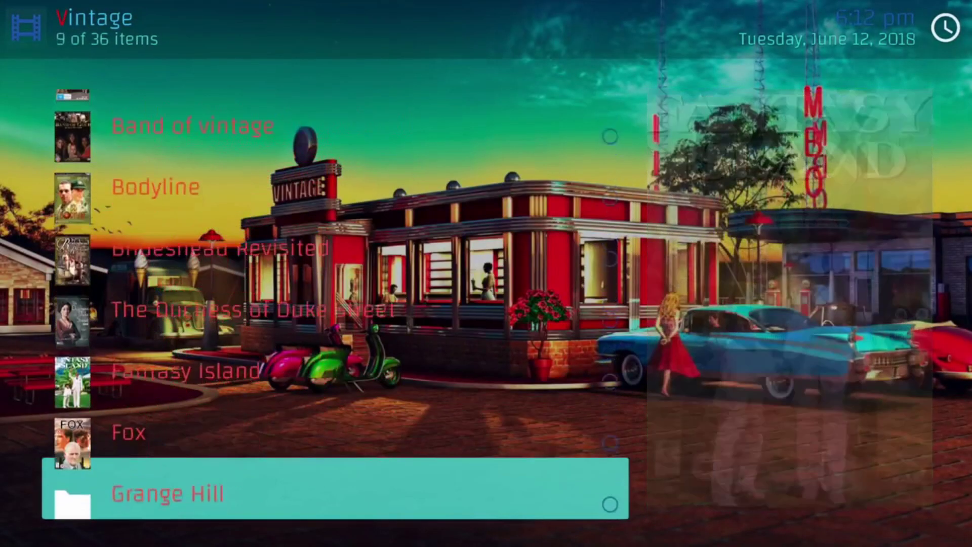
pyautogui.press('Down')
pyautogui.press('Down')
pyautogui.press('Down')
pyautogui.press('Down')
pyautogui.press('Down')
pyautogui.press('Down')
pyautogui.press('Down')
pyautogui.press('Down')
pyautogui.press('Down')
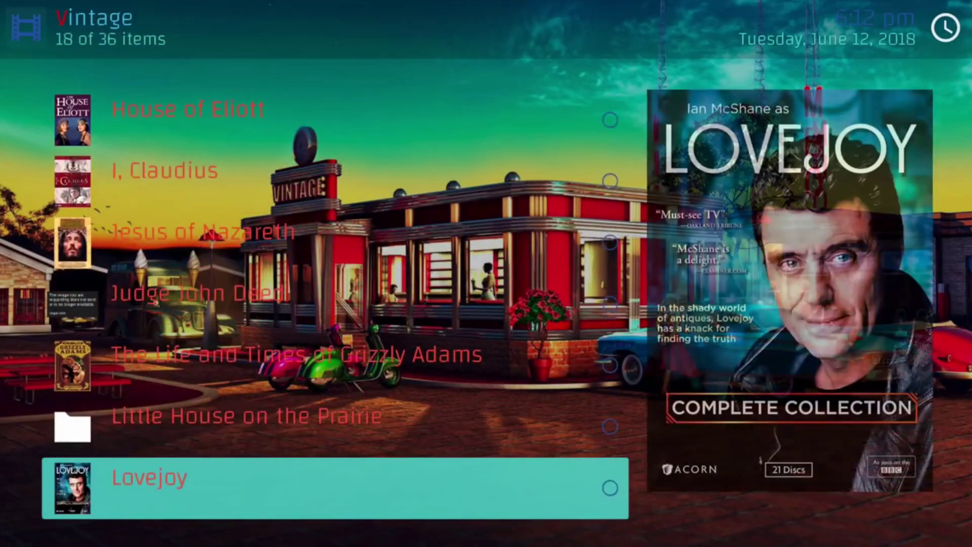
pyautogui.press('Down')
pyautogui.press('Down')
pyautogui.press('Down')
pyautogui.press('Down')
pyautogui.press('Down')
pyautogui.press('Down')
pyautogui.press('Down')
pyautogui.press('Down')
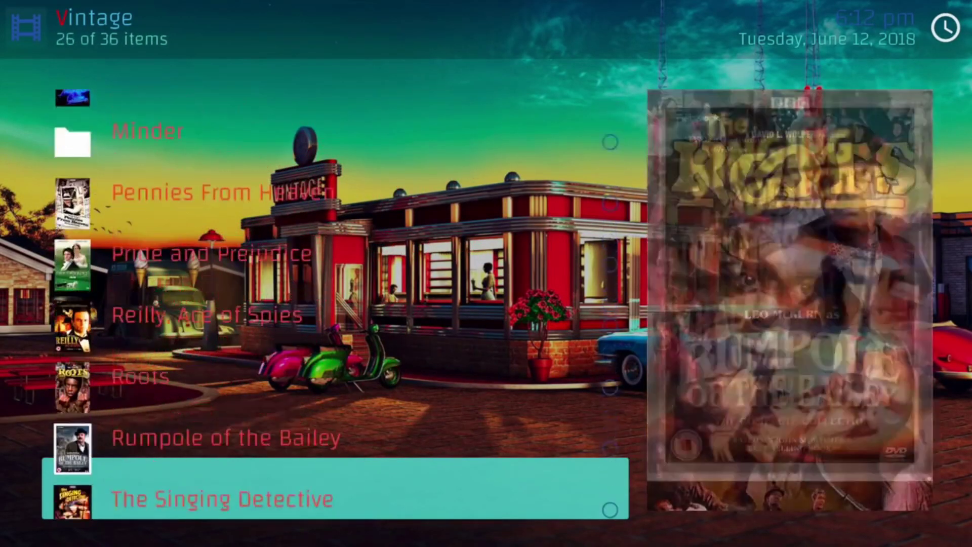
pyautogui.press('Down')
pyautogui.press('Down')
pyautogui.press('Down')
pyautogui.press('Down')
pyautogui.press('Down')
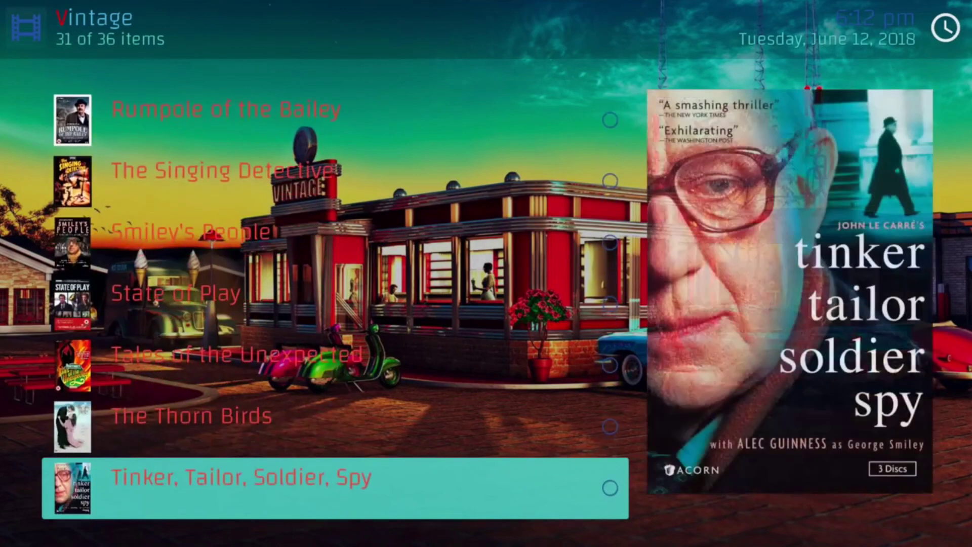
pyautogui.press('Down')
pyautogui.press('Down')
pyautogui.press('Down')
pyautogui.press('Down')
pyautogui.press('Down')
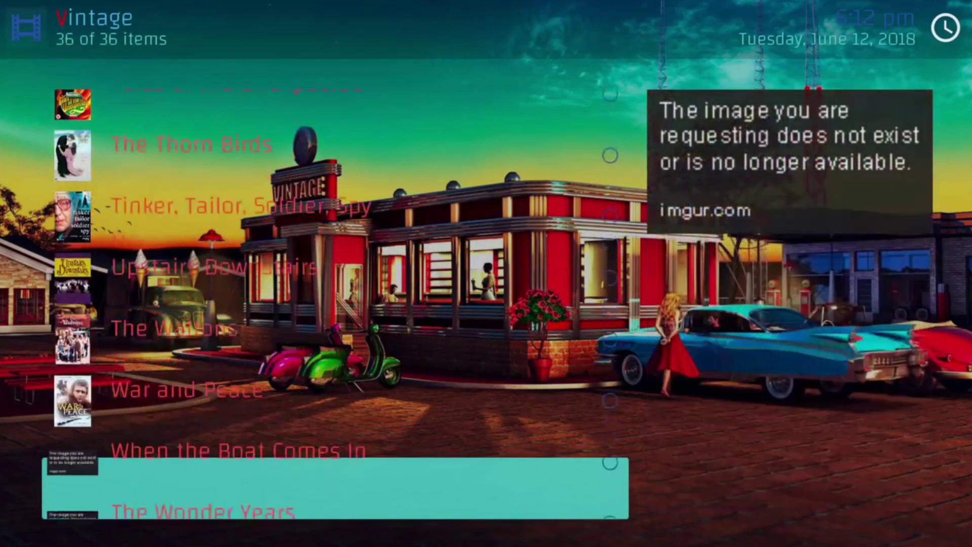
# Return to the Vintage categories and look over Music, Radio and Sci-Fi.
pyautogui.press('Down')
pyautogui.press('Return')
pyautogui.press('Down')
pyautogui.press('Down')
pyautogui.press('Down')
pyautogui.press('Down')
pyautogui.press('Down')
pyautogui.press('Down')
pyautogui.press('Down')
pyautogui.press('Up')
pyautogui.press('Up')
pyautogui.press('Up')
pyautogui.press('Up')
pyautogui.press('Down')
pyautogui.press('Down')
pyautogui.press('Down')
pyautogui.press('Down')
pyautogui.press('Down')
# Browse the War category down to The World at War, then back out of Vintage to Videos.
pyautogui.press('Up')
pyautogui.press('Up')
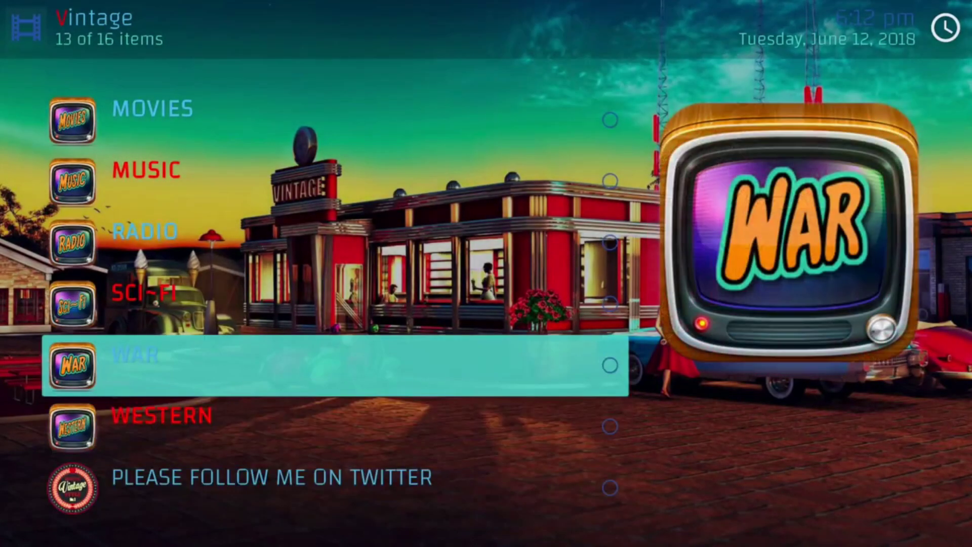
pyautogui.press('Return')
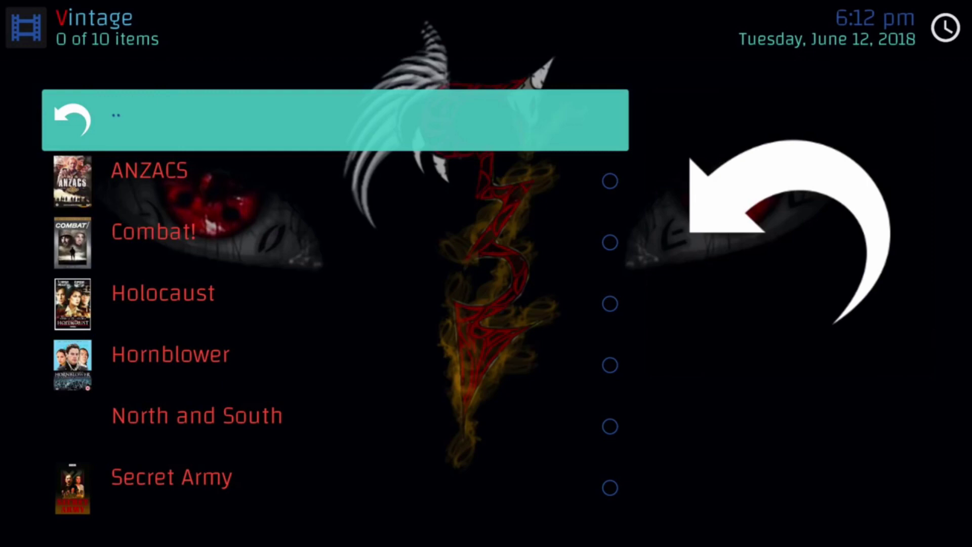
pyautogui.press('Down')
pyautogui.press('Down')
pyautogui.press('Down')
pyautogui.press('Down')
pyautogui.press('Down')
pyautogui.press('Down')
pyautogui.press('Down')
pyautogui.press('Down')
pyautogui.press('Down')
pyautogui.press('Down')
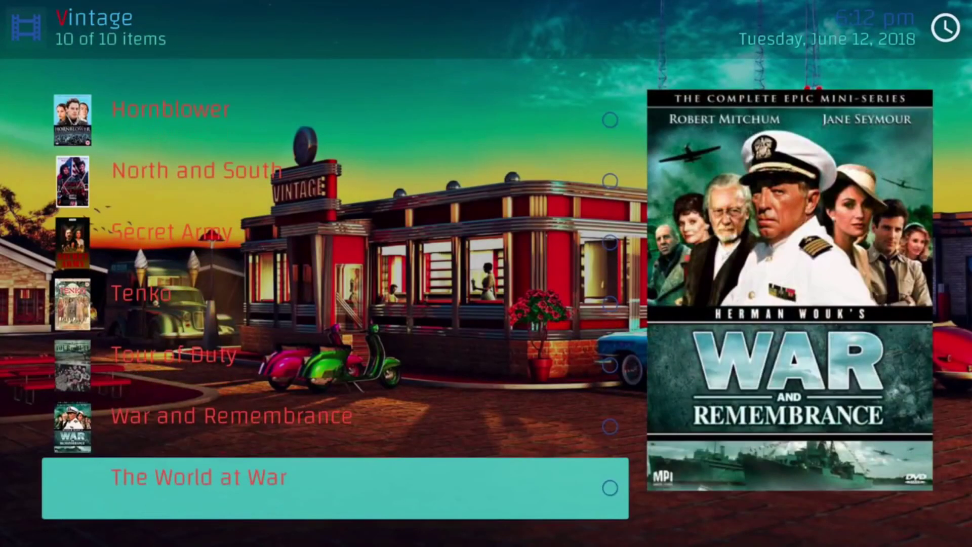
pyautogui.press('Up')
pyautogui.press('Up')
pyautogui.press('Up')
pyautogui.press('Up')
pyautogui.press('Up')
pyautogui.press('Up')
pyautogui.press('Up')
pyautogui.press('Up')
pyautogui.press('Up')
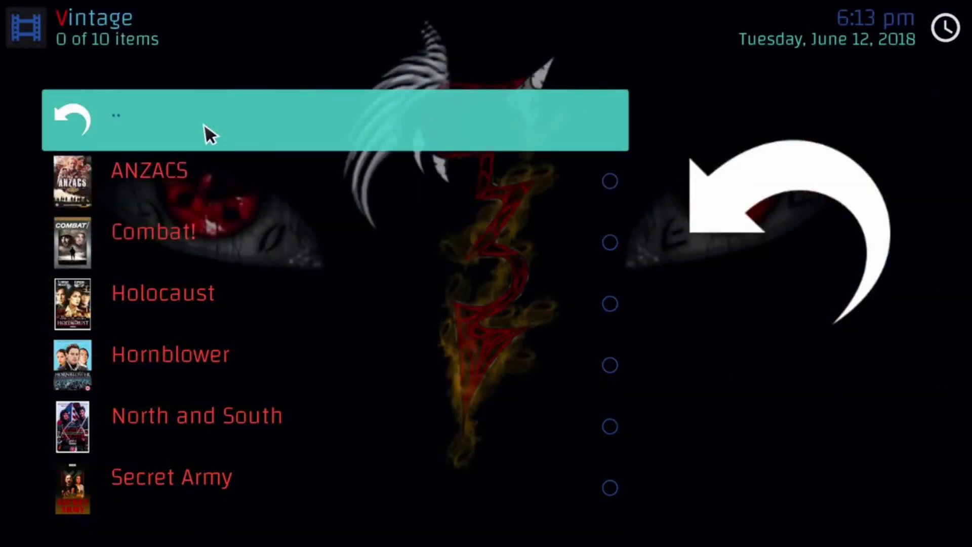
pyautogui.click(200, 126)
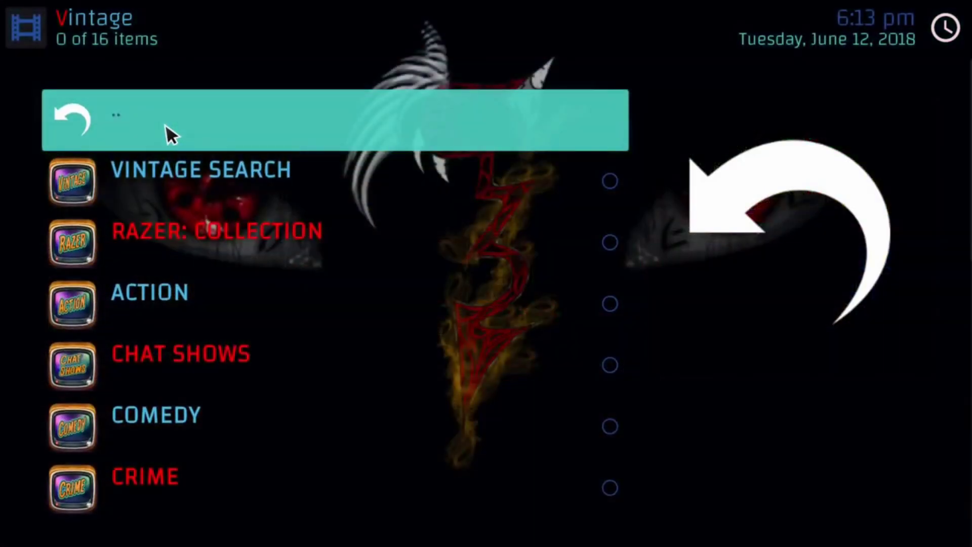
pyautogui.click(167, 124)
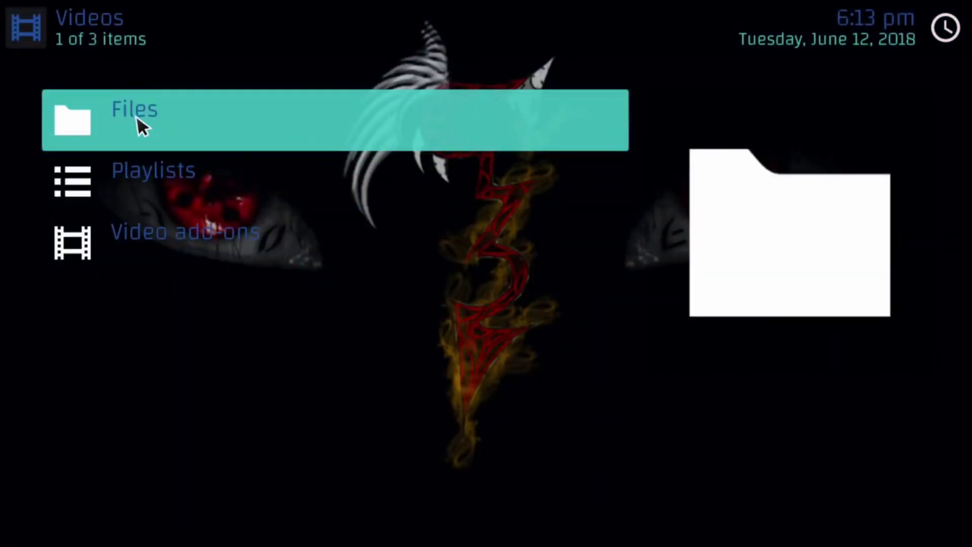
# Return to Home and open the Most Popular TV shows list.
pyautogui.press('Escape')
pyautogui.press('Down')
pyautogui.press('Down')
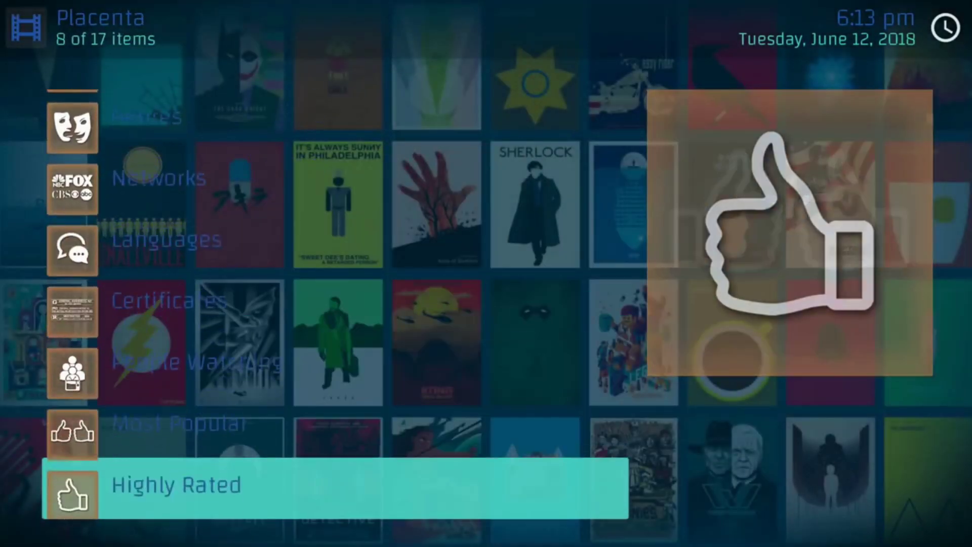
pyautogui.press('Up')
pyautogui.press('Return')
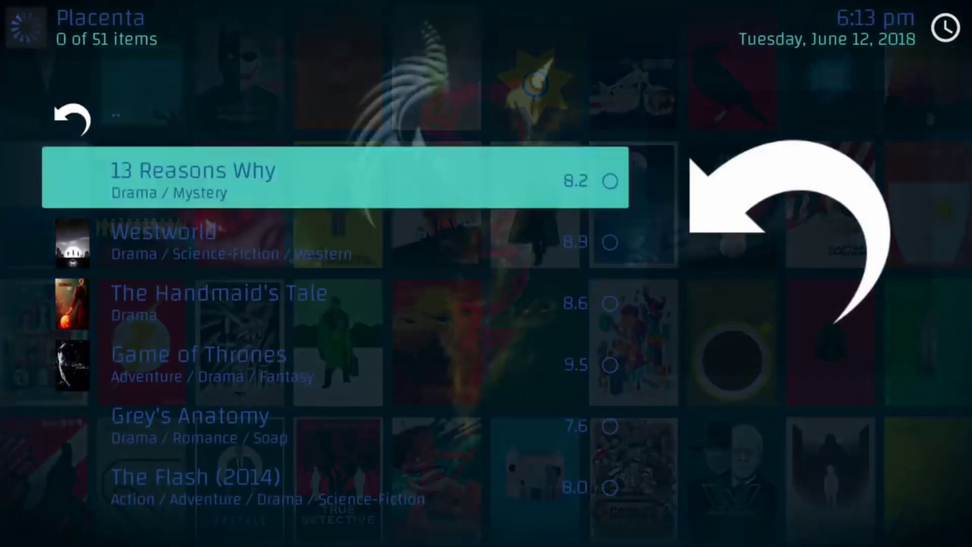
# Scroll past Game of Thrones to Grey's Anatomy, open its seasons and select Season 14.
pyautogui.press('Down')
pyautogui.press('Down')
pyautogui.press('Down')
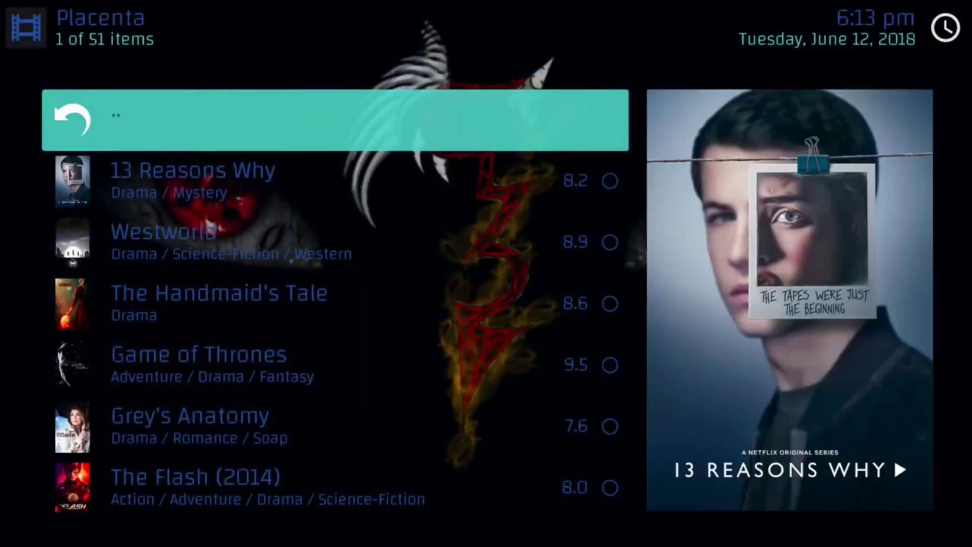
pyautogui.press('Up')
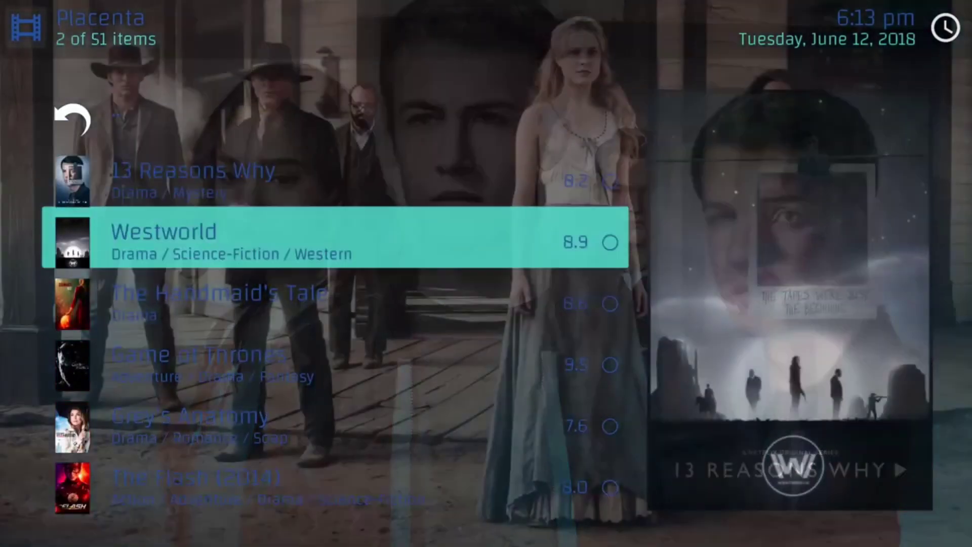
pyautogui.press('Down')
pyautogui.press('Down')
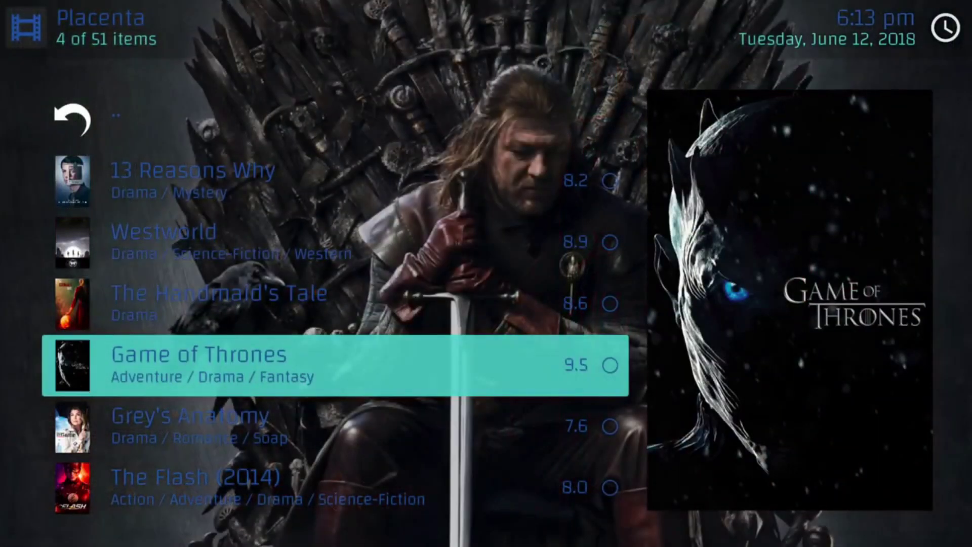
pyautogui.press('Down')
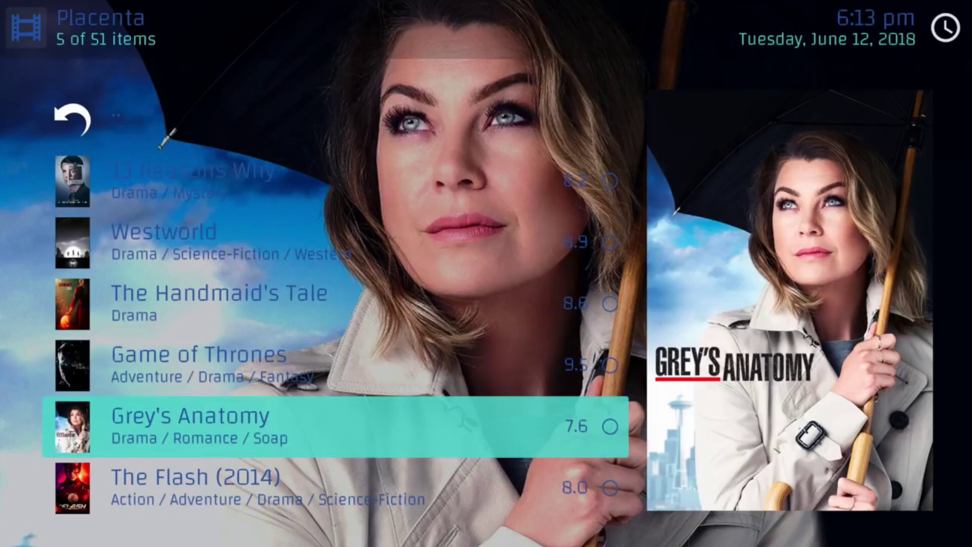
pyautogui.press('Return')
pyautogui.press('Up')
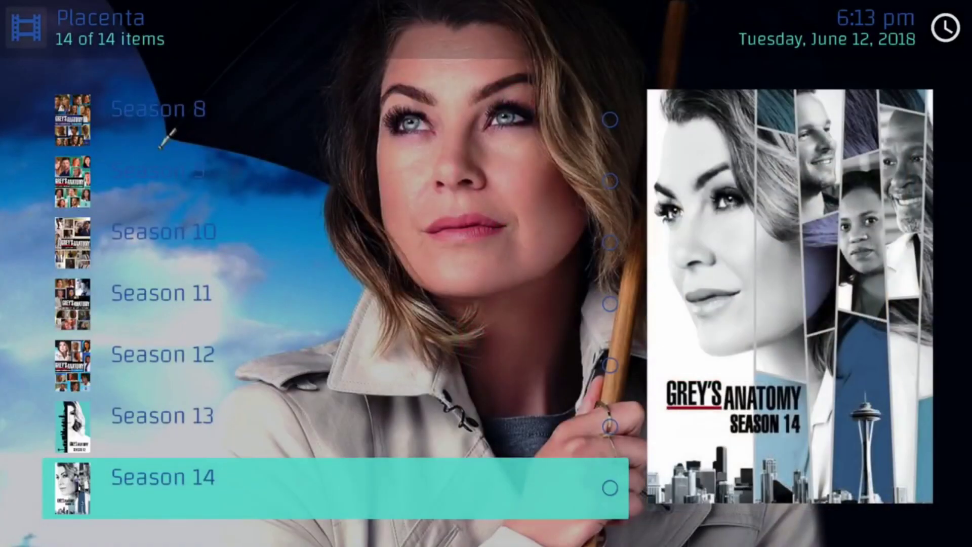
# Open Season 14 and find sources for Grey's Anatomy episode 14x03.
pyautogui.press('Return')
pyautogui.press('Down')
pyautogui.press('Down')
pyautogui.press('Down')
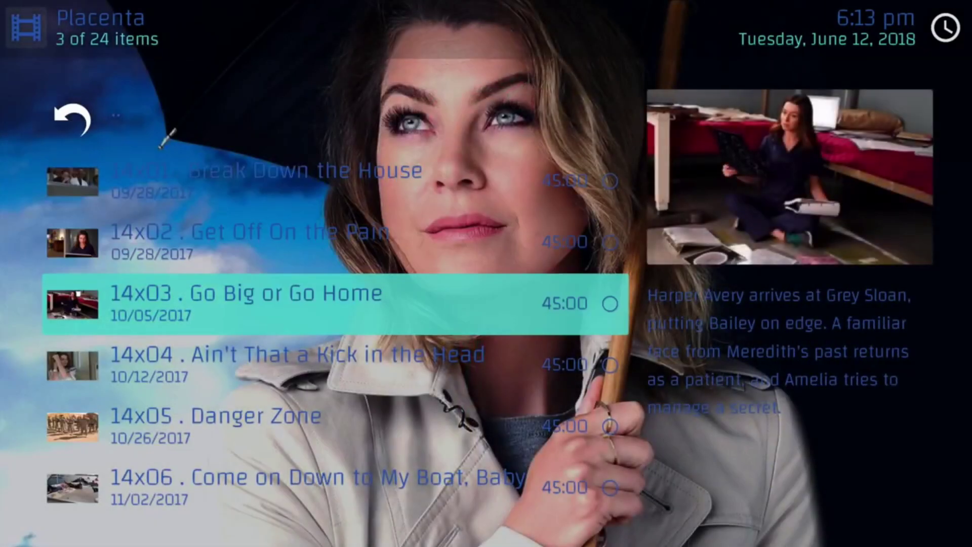
pyautogui.press('Return')
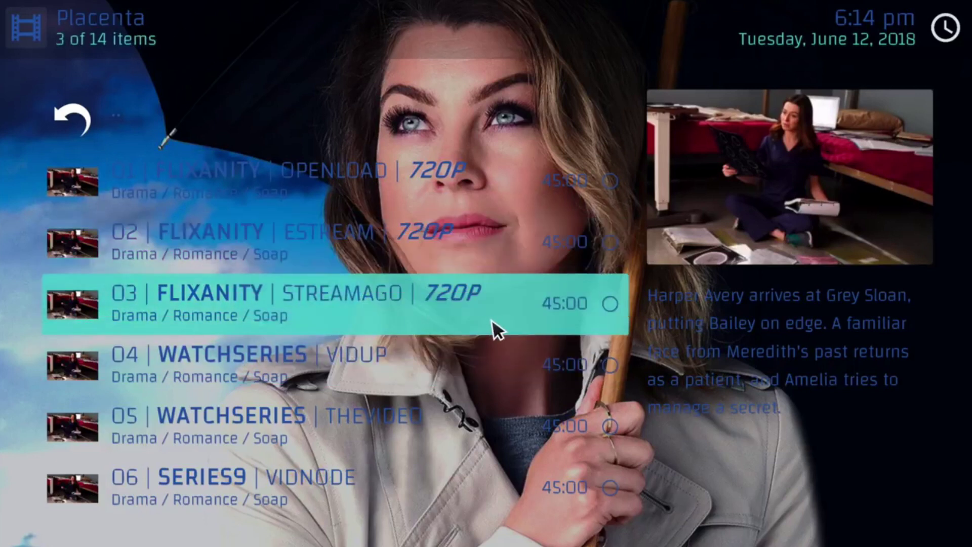
# Browse the 14 found sources, then leave Placenta for the Home screen.
pyautogui.press('Down')
pyautogui.press('Up')
pyautogui.press('Up')
pyautogui.press('Up')
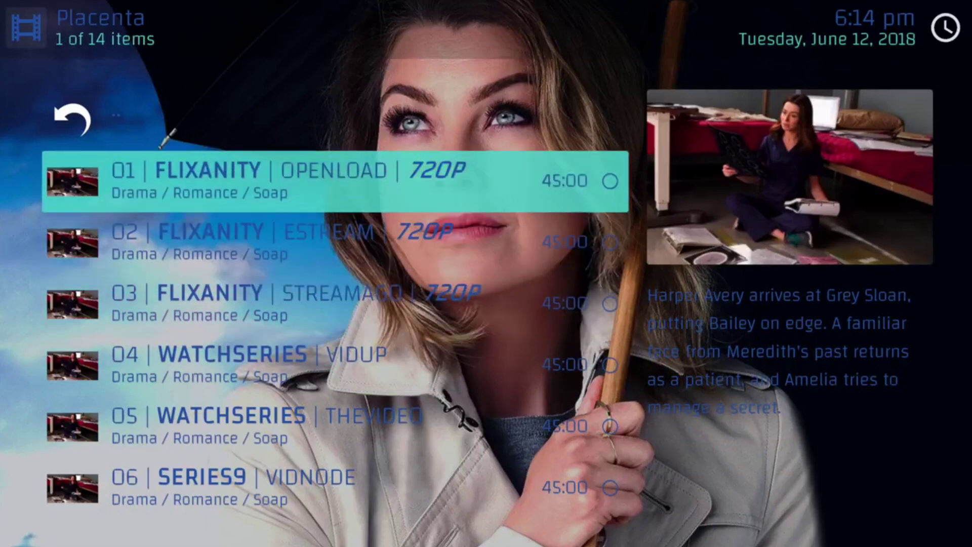
pyautogui.press('Up')
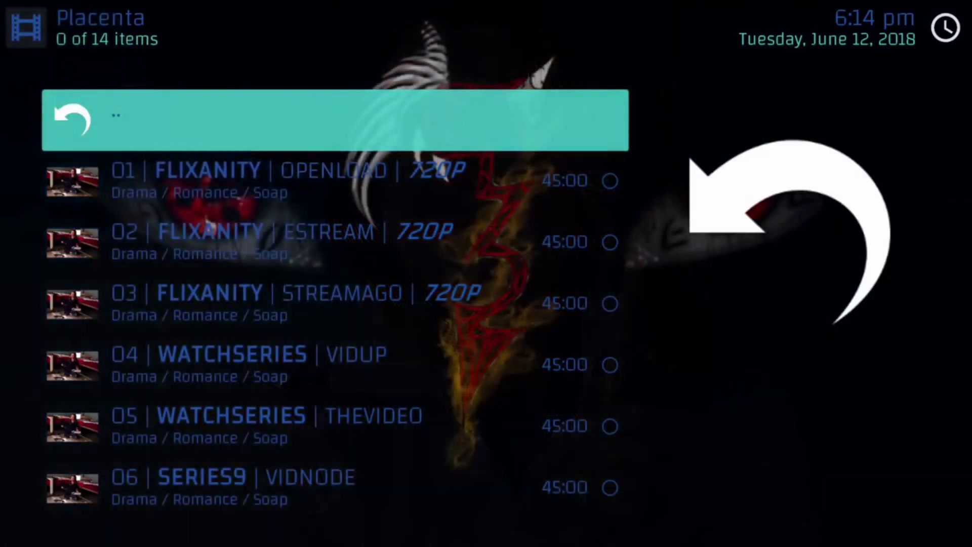
pyautogui.press('Down')
pyautogui.press('Down')
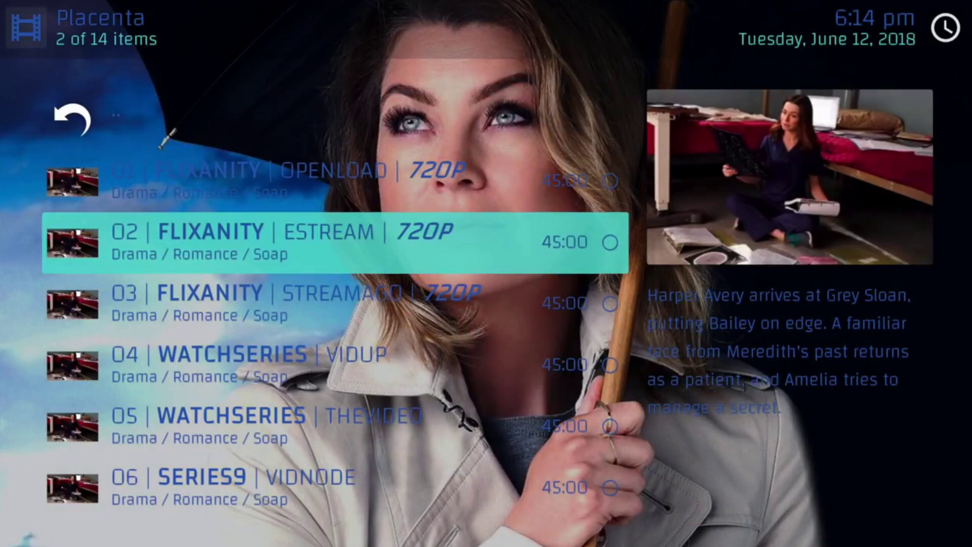
pyautogui.press('Escape')
# Open the Placenta add-on from the Theater list.
pyautogui.press('Up')
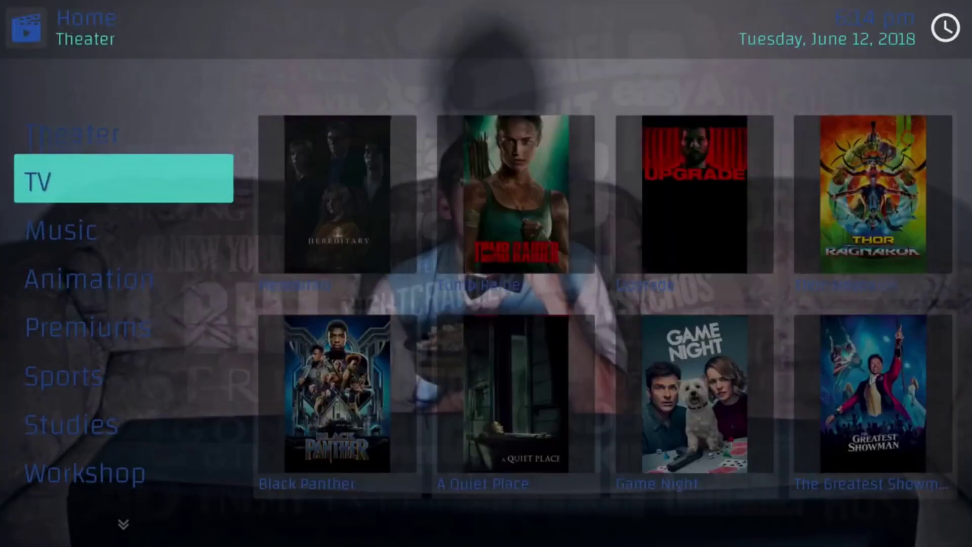
pyautogui.press('Up')
pyautogui.press('Up')
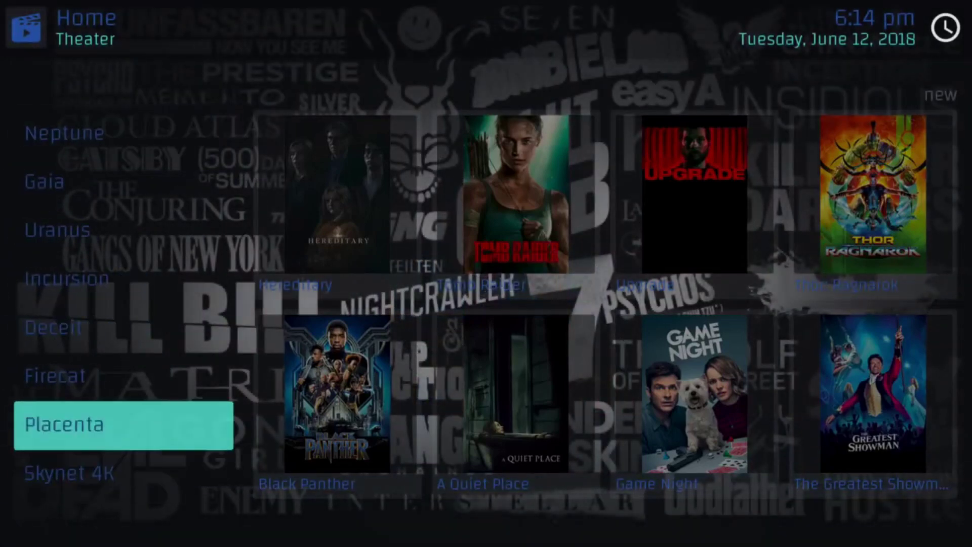
pyautogui.press('Return')
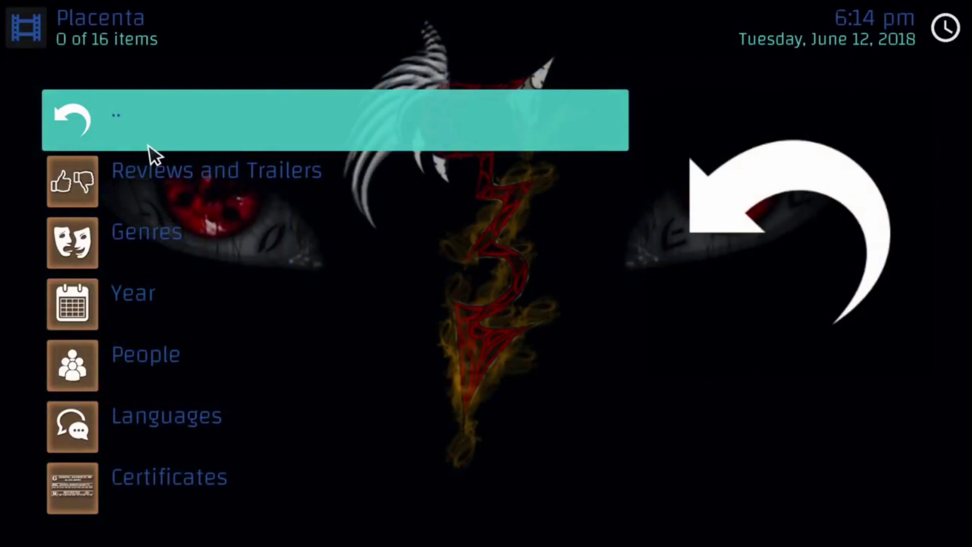
# Run a new Placenta movie search for 'titanic'.
pyautogui.press('Up')
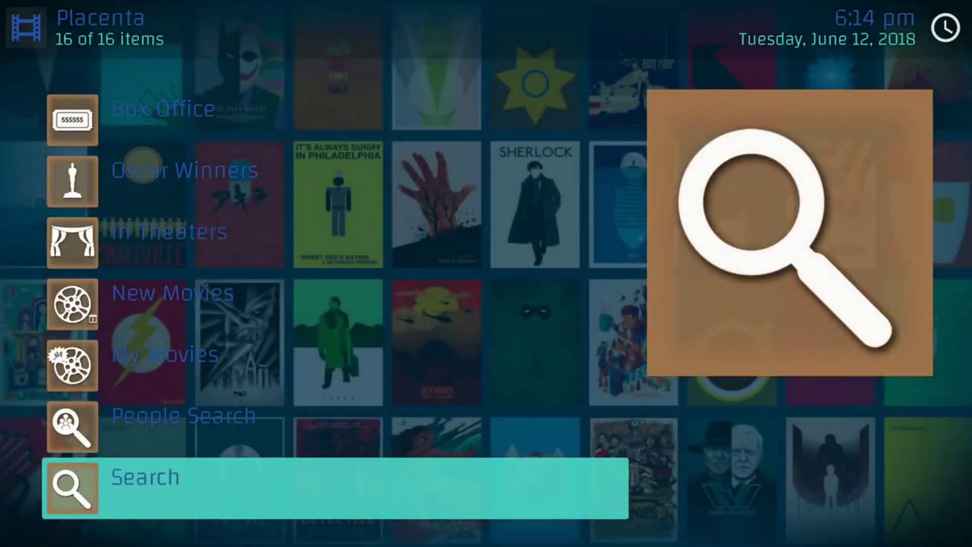
pyautogui.press('Return')
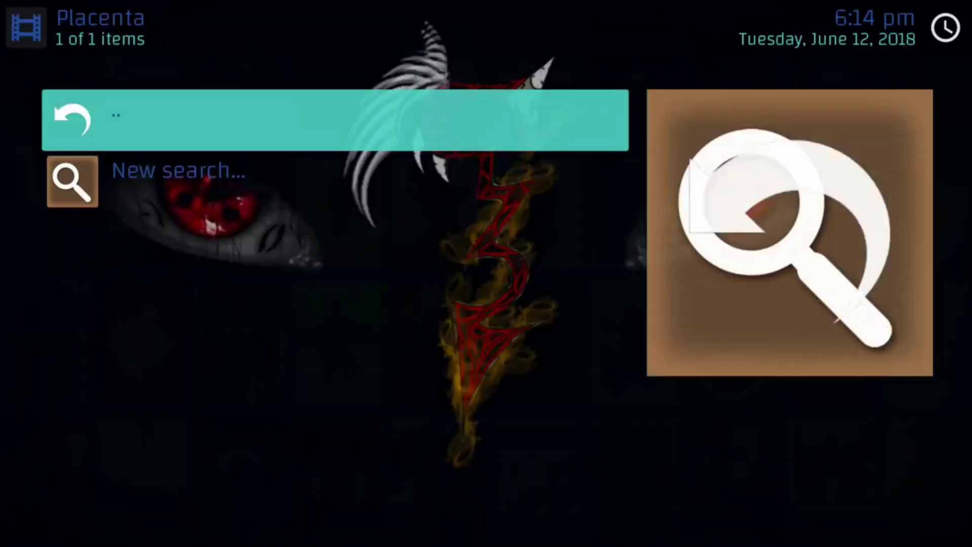
pyautogui.press('Down')
pyautogui.press('Return')
pyautogui.write('titanic')
pyautogui.press('Return')
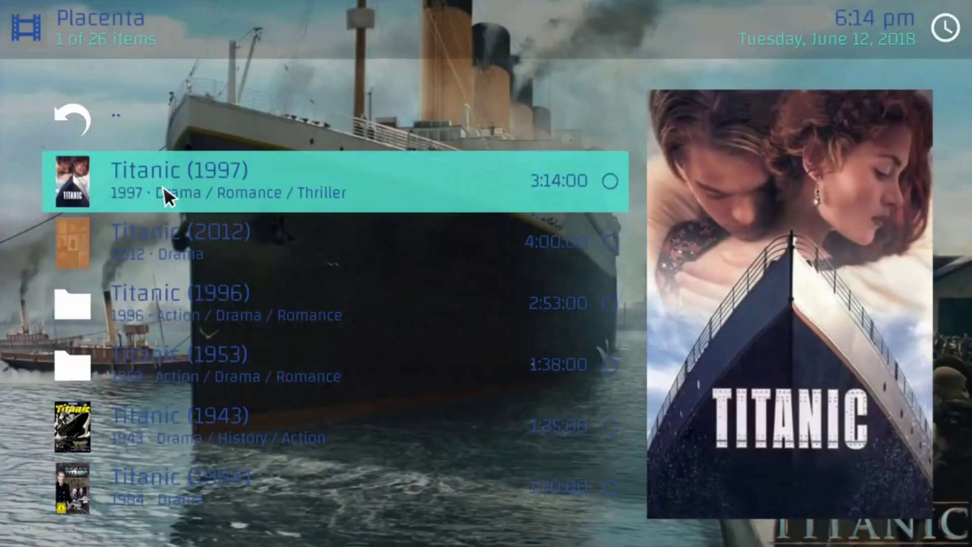
# List the 20 sources for Titanic (1997), then back out to Placenta's search menu.
pyautogui.click(165, 196)
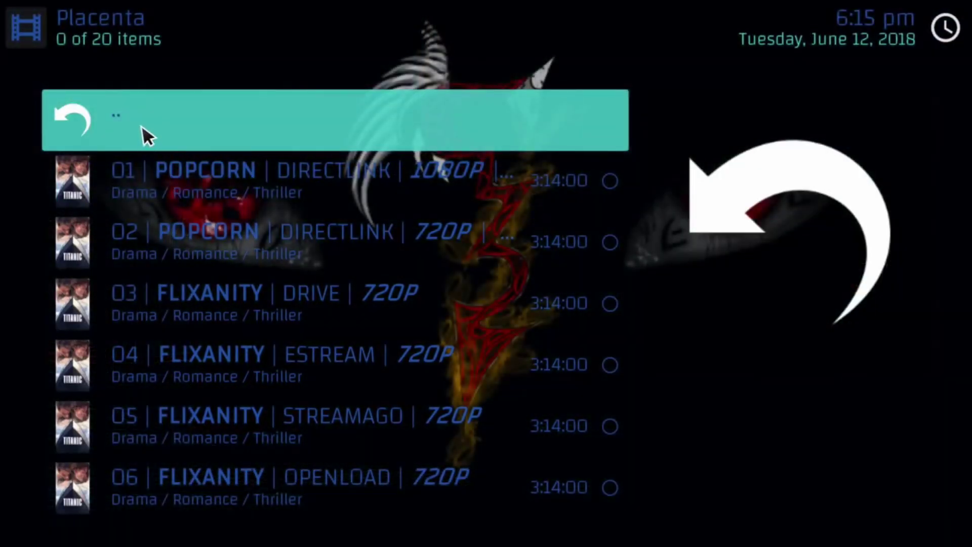
pyautogui.click(147, 136)
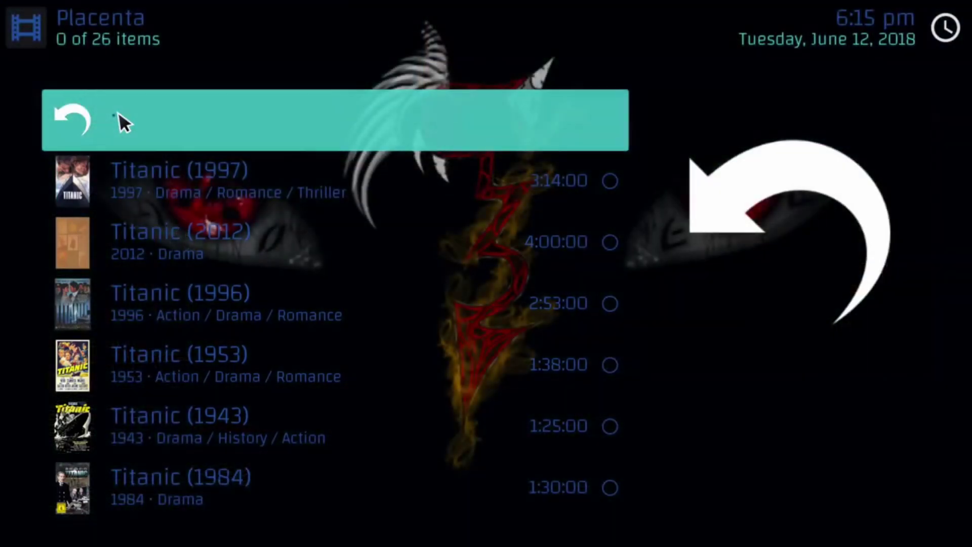
pyautogui.click(119, 112)
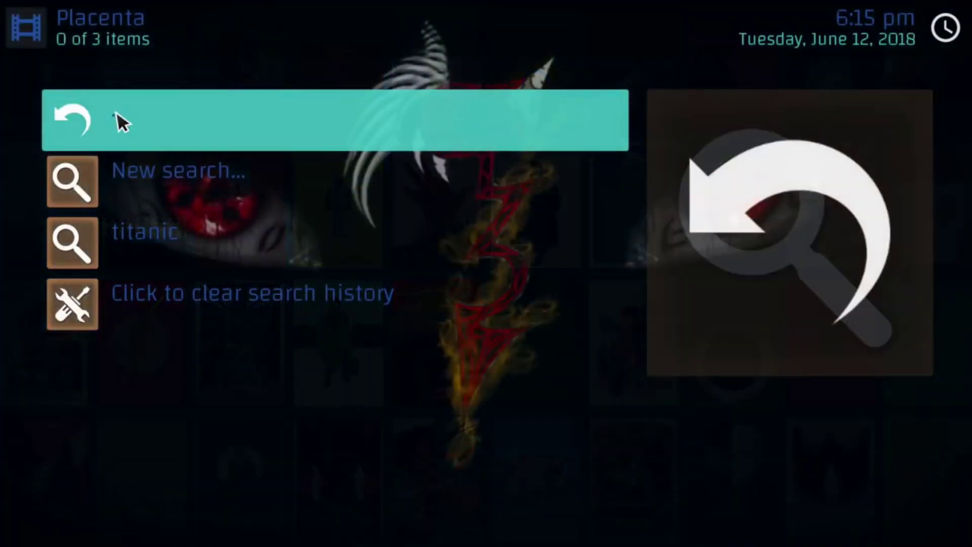
# From Placenta's main menu, run a People Search for 'denzel'.
pyautogui.click(118, 113)
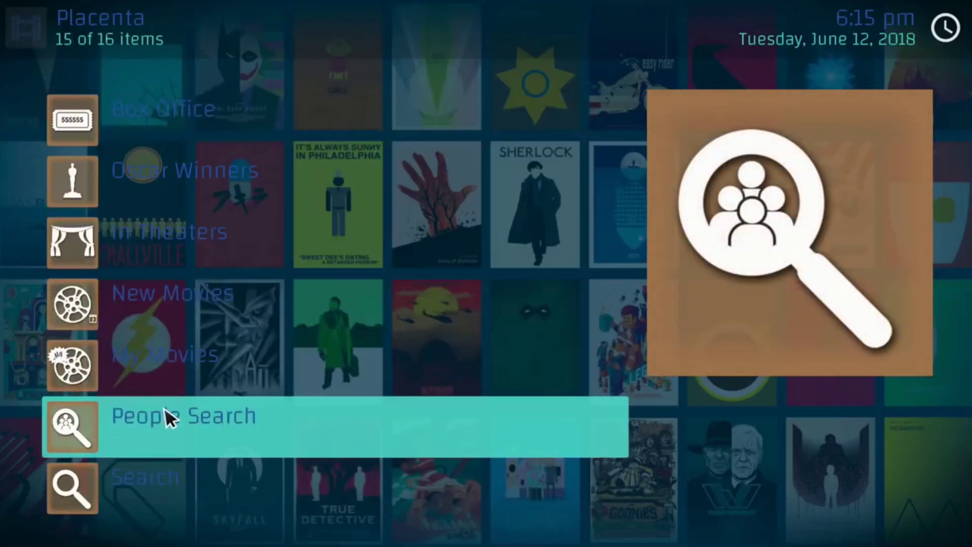
pyautogui.click(166, 410)
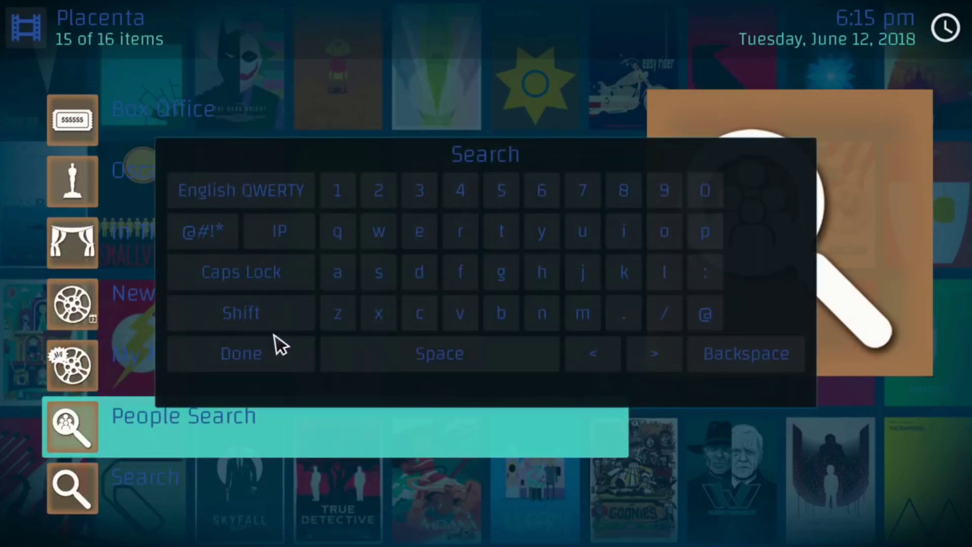
pyautogui.write('denx')
pyautogui.press('BackSpace')
pyautogui.write('zel')
pyautogui.press('Return')
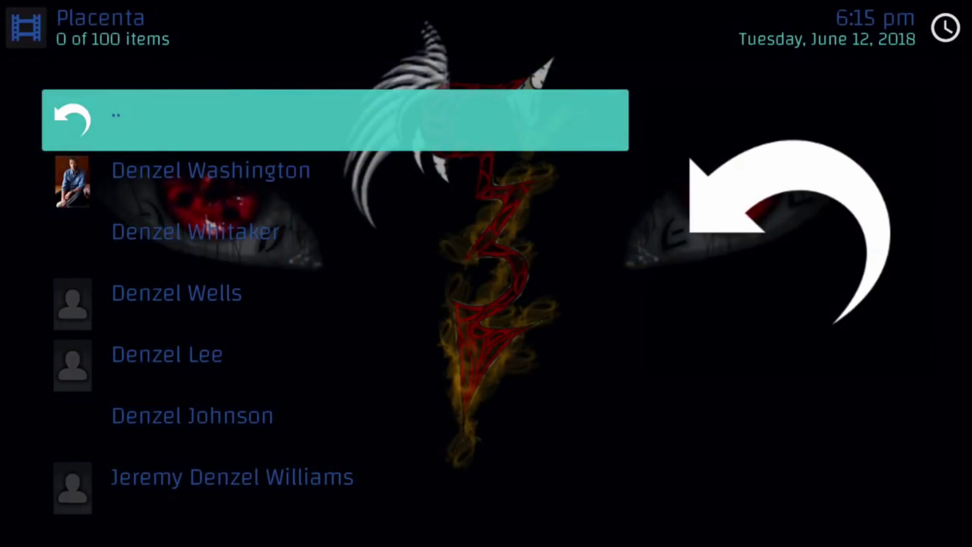
# Open Denzel Washington's 51-film list and scroll down to Fences (2016).
pyautogui.click(211, 181)
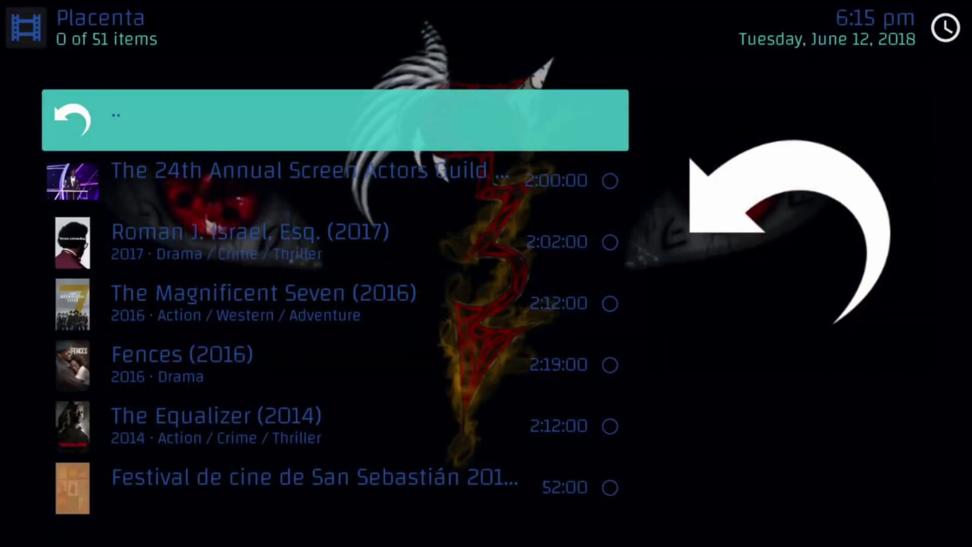
pyautogui.click(250, 232)
pyautogui.click(216, 415)
pyautogui.click(183, 354)
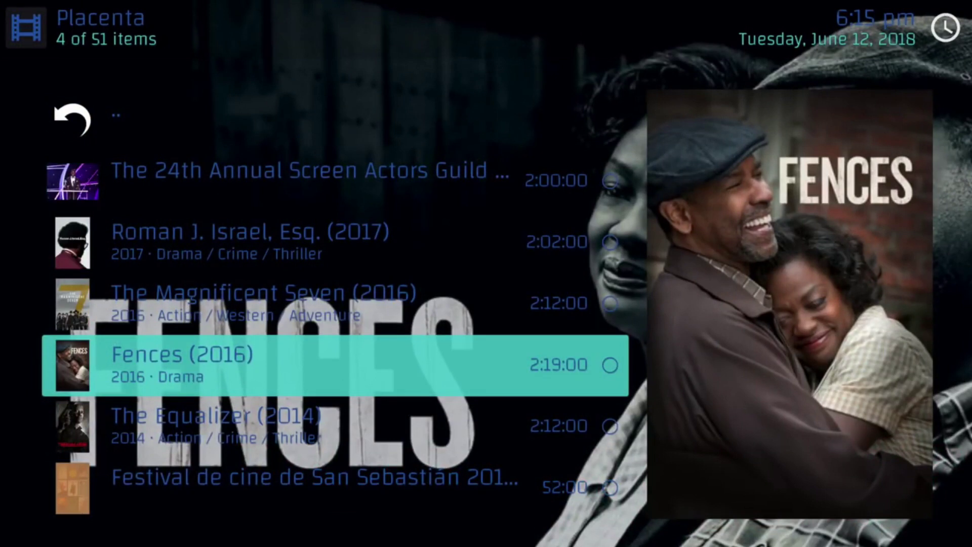
# Search sources for Fences (2016), cancel the scraper after 45 found, and return to the Denzel results.
pyautogui.press('Return')
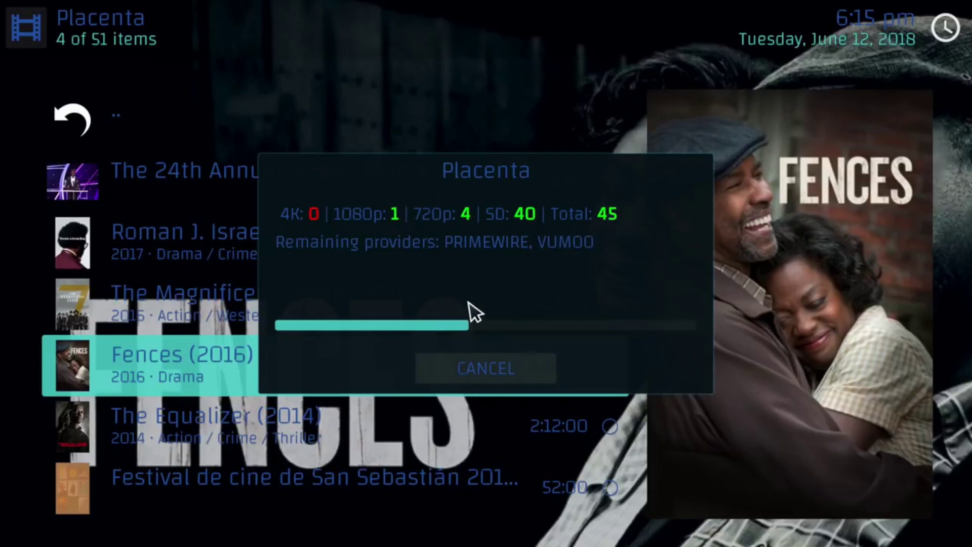
pyautogui.click(504, 360)
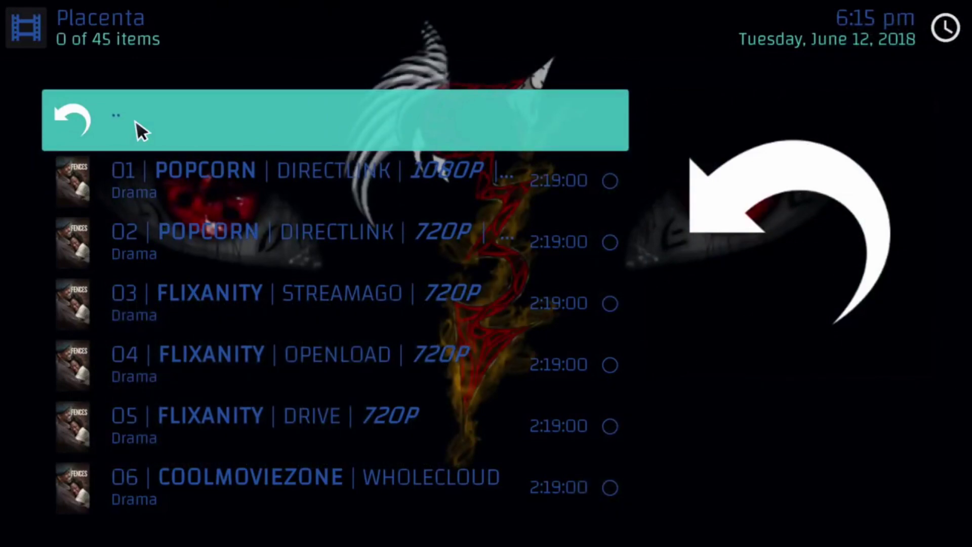
pyautogui.click(136, 122)
# Back out of Placenta to the home screen and browse the Music category tiles.
pyautogui.click(130, 121)
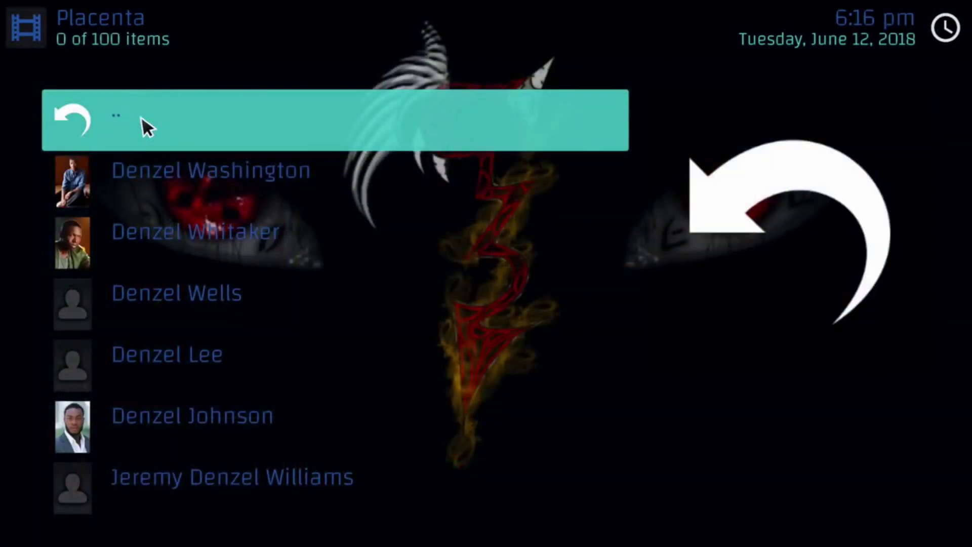
pyautogui.click(147, 127)
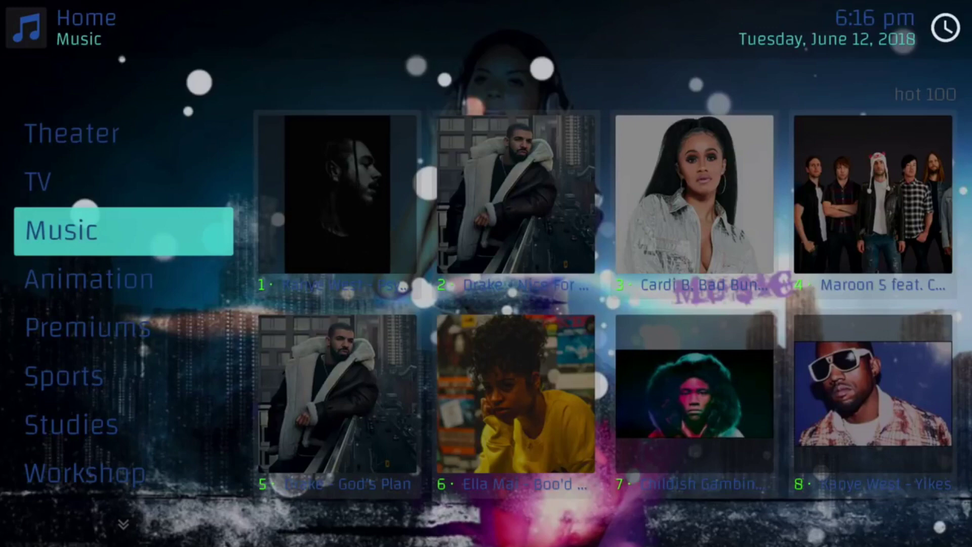
pyautogui.press('Right')
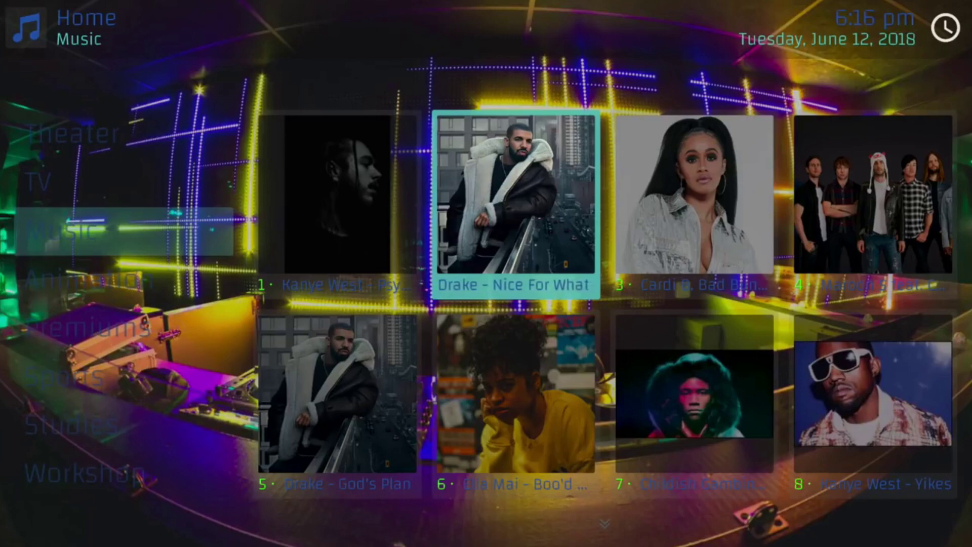
pyautogui.press('Left')
pyautogui.press('Left')
# Step down through Animation and Premiums, peek at the Sports addons, then move to Workshop.
pyautogui.press('Down')
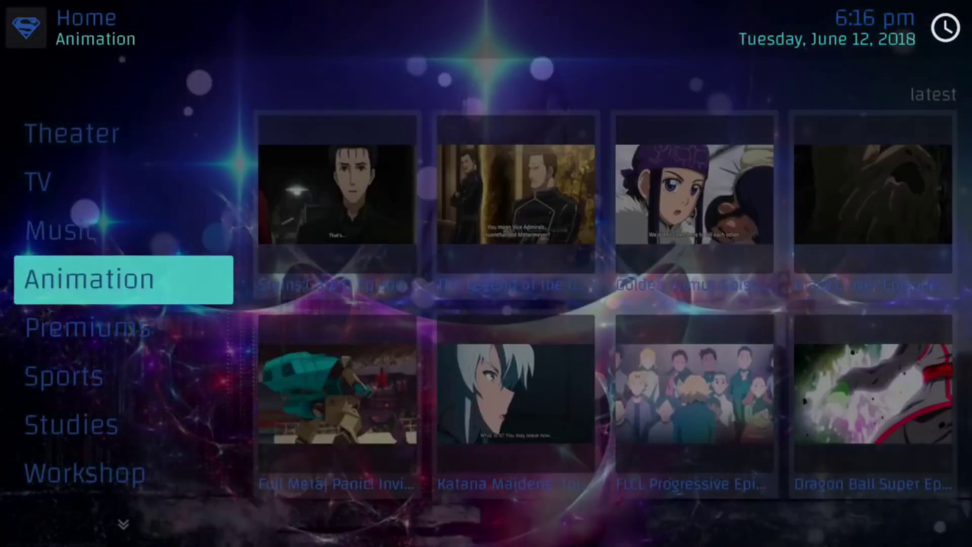
pyautogui.press('Down')
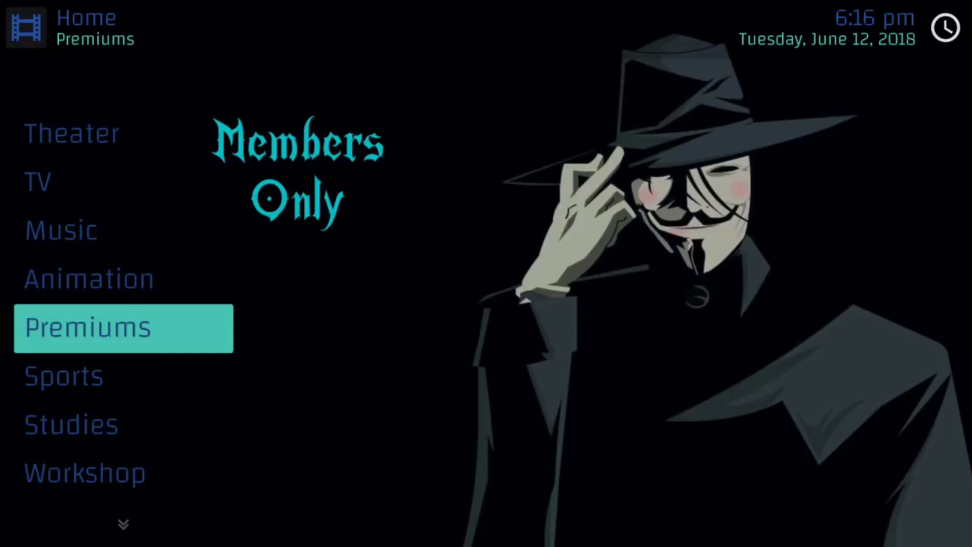
pyautogui.press('Down')
pyautogui.press('Return')
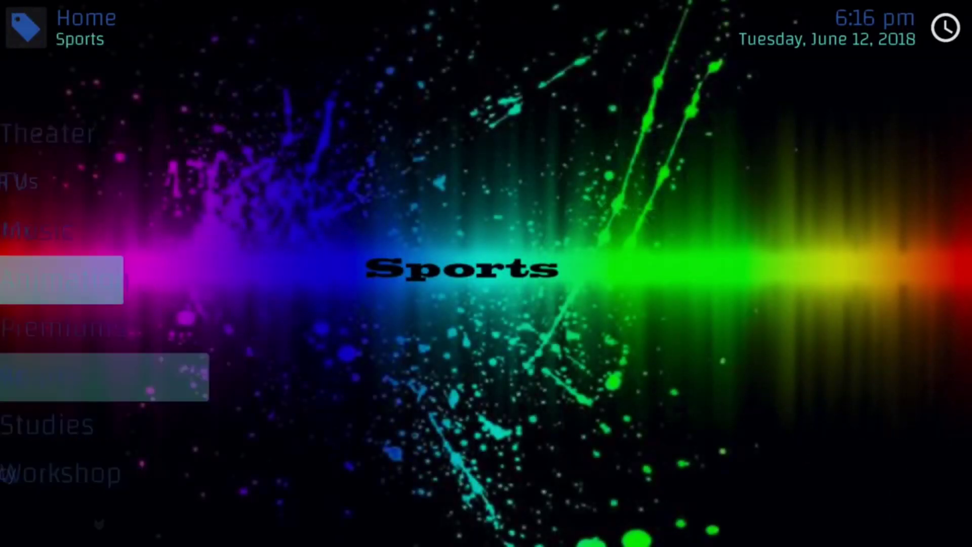
pyautogui.press('Down')
pyautogui.press('Down')
pyautogui.press('Up')
pyautogui.press('Up')
pyautogui.press('Up')
pyautogui.press('Up')
pyautogui.press('Up')
pyautogui.press('BackSpace')
pyautogui.press('Down')
pyautogui.press('Down')
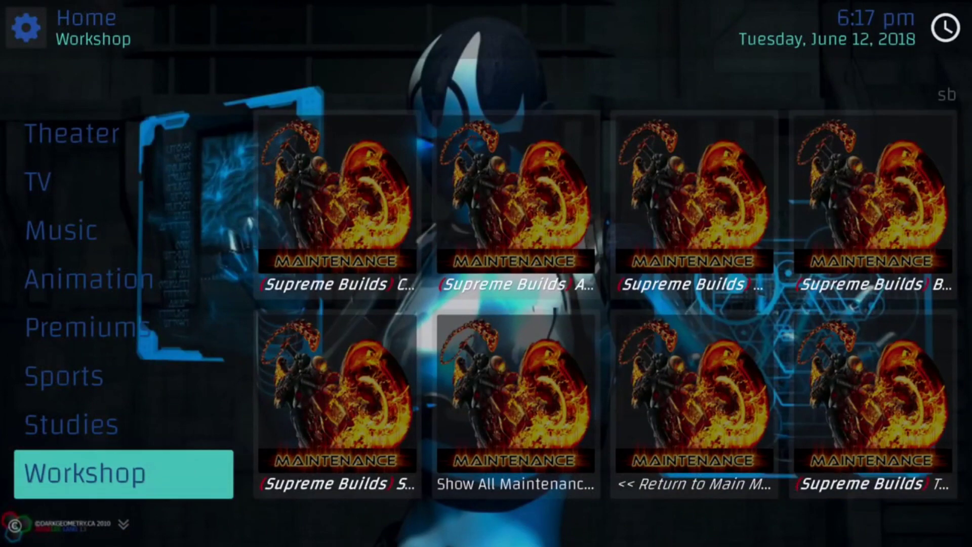
# Enter the Workshop maintenance tiles and browse the wizard's maintenance options.
pyautogui.press('Down')
pyautogui.press('Up')
pyautogui.press('Right')
pyautogui.press('Down')
pyautogui.press('Up')
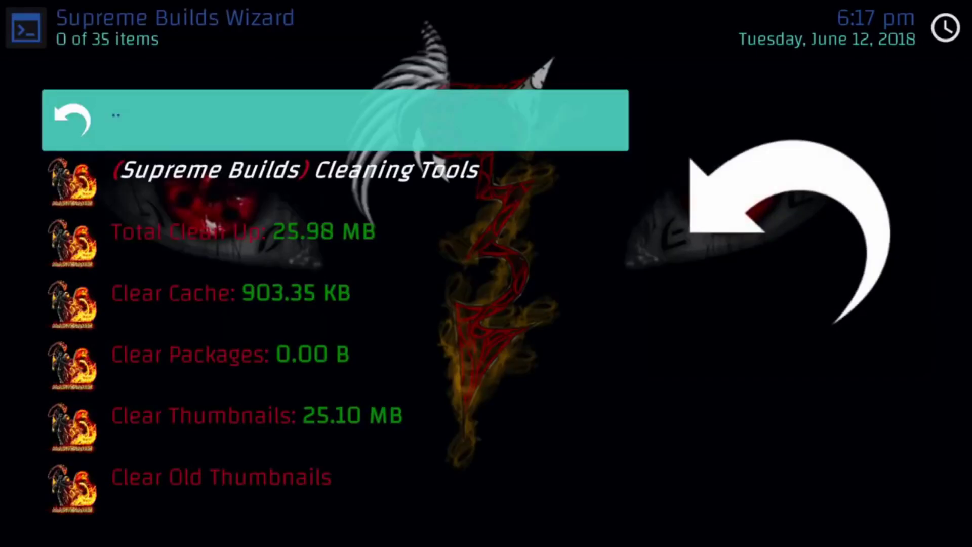
pyautogui.press('Down')
pyautogui.press('Down')
pyautogui.press('Down')
pyautogui.press('Down')
pyautogui.press('Down')
pyautogui.press('Down')
pyautogui.press('Down')
pyautogui.press('Down')
pyautogui.press('Down')
pyautogui.press('Down')
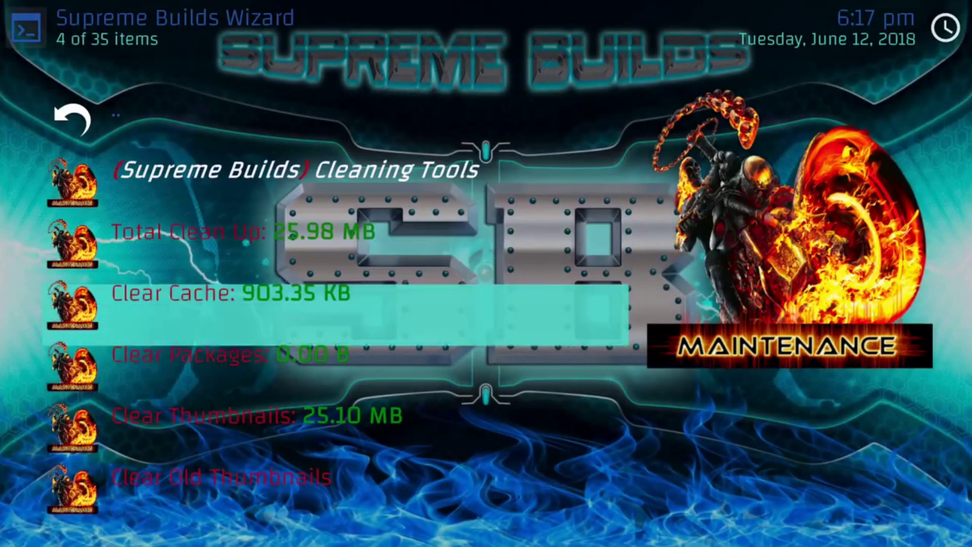
pyautogui.press('Down')
pyautogui.press('Down')
pyautogui.press('Down')
pyautogui.press('Down')
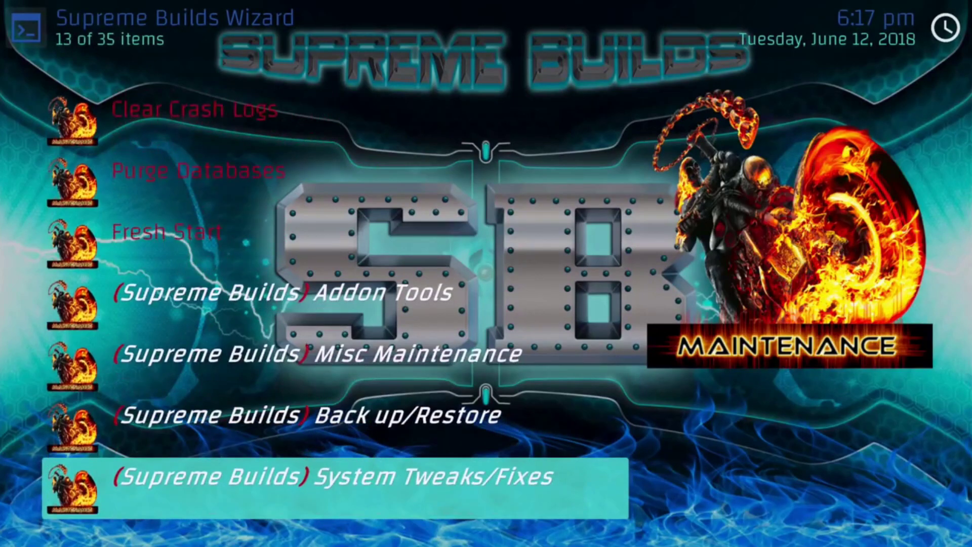
pyautogui.press('Up')
pyautogui.press('Up')
pyautogui.press('Up')
pyautogui.press('Up')
# Scroll past Third Party Wizards and auto clean settings to Cleaning Tools, then back to the parent entry.
pyautogui.press('Down')
pyautogui.press('Down')
pyautogui.press('Down')
pyautogui.press('Down')
pyautogui.press('Down')
pyautogui.press('Down')
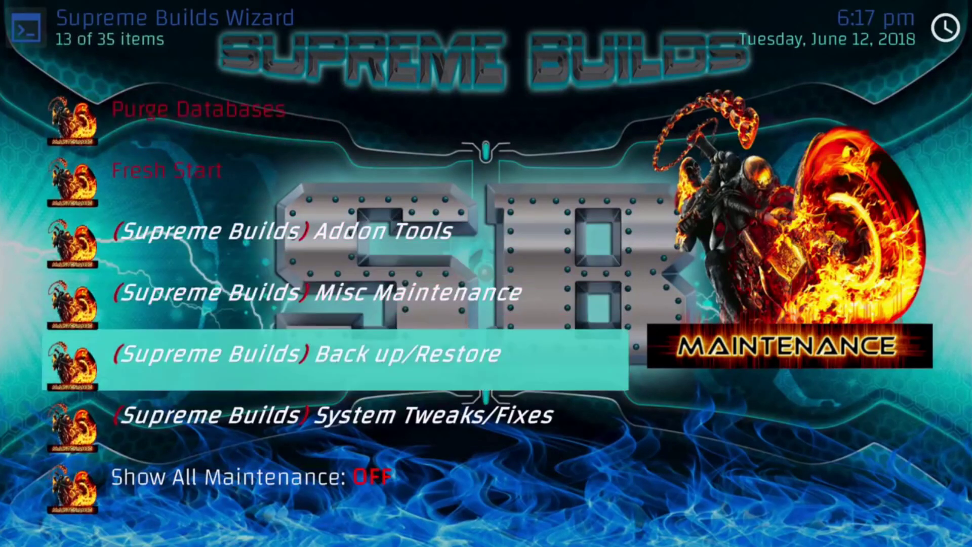
pyautogui.press('Down')
pyautogui.press('Down')
pyautogui.press('Down')
pyautogui.press('Down')
pyautogui.press('Down')
pyautogui.press('Down')
pyautogui.press('Down')
pyautogui.press('Down')
pyautogui.press('Down')
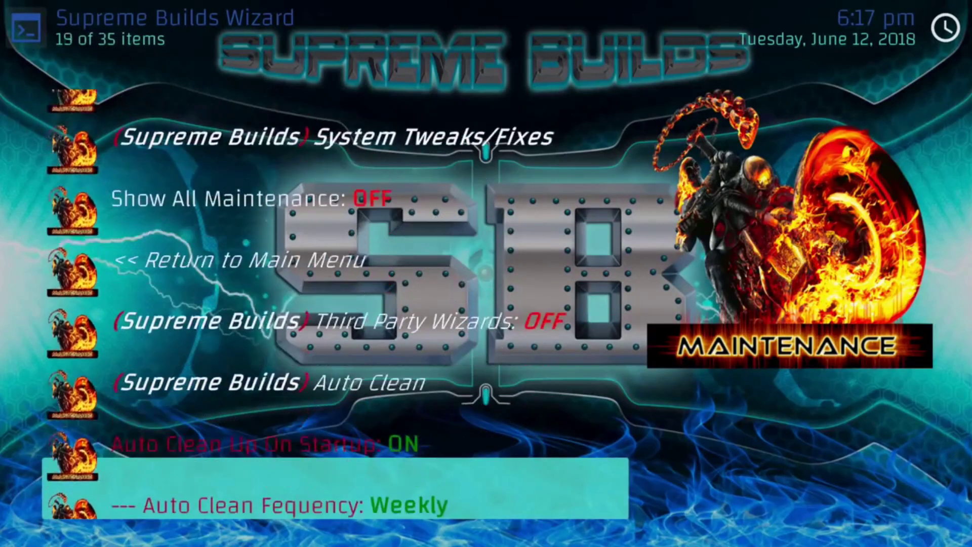
pyautogui.press('Down')
pyautogui.press('Down')
pyautogui.press('Down')
pyautogui.press('Down')
pyautogui.press('Down')
pyautogui.press('Down')
pyautogui.press('Down')
pyautogui.press('Down')
pyautogui.press('Down')
pyautogui.press('Down')
pyautogui.press('Down')
pyautogui.press('Down')
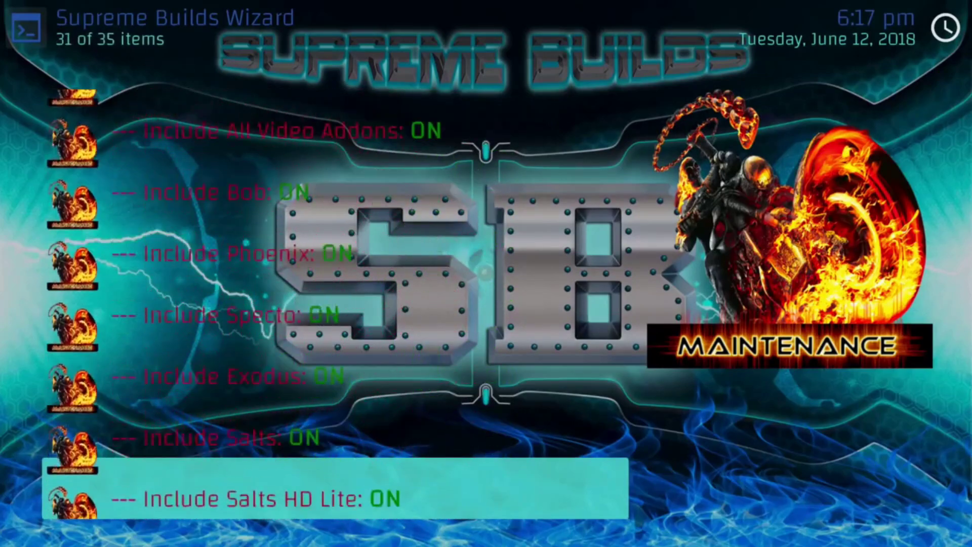
pyautogui.press('Up')
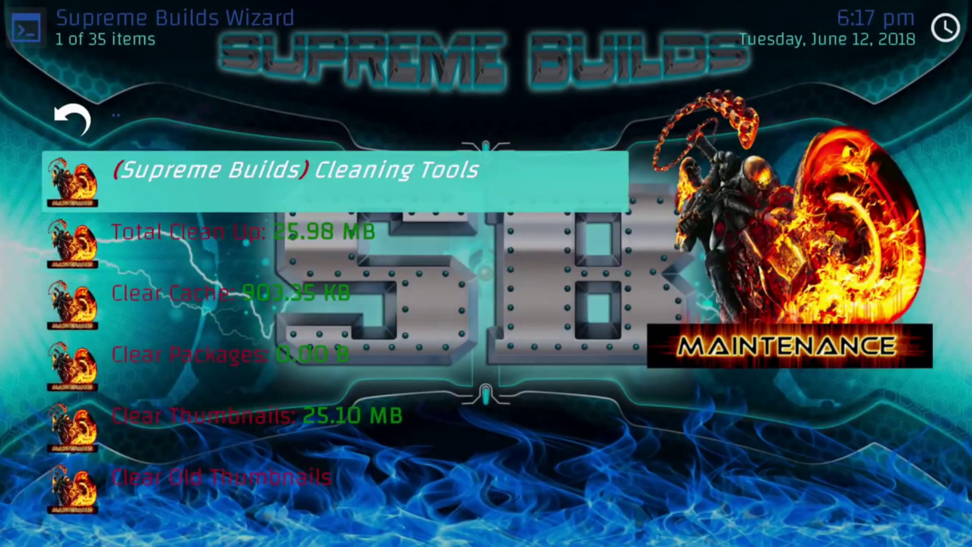
pyautogui.press('Up')
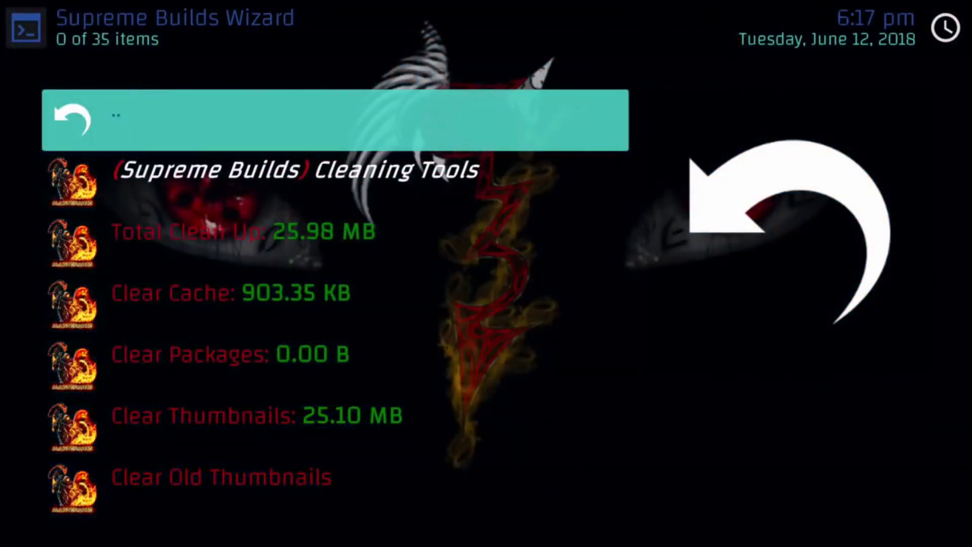
pyautogui.press('Down')
pyautogui.press('Down')
pyautogui.press('Down')
pyautogui.press('Down')
pyautogui.press('Down')
pyautogui.press('Down')
pyautogui.press('Down')
pyautogui.press('Down')
pyautogui.press('Down')
pyautogui.press('Down')
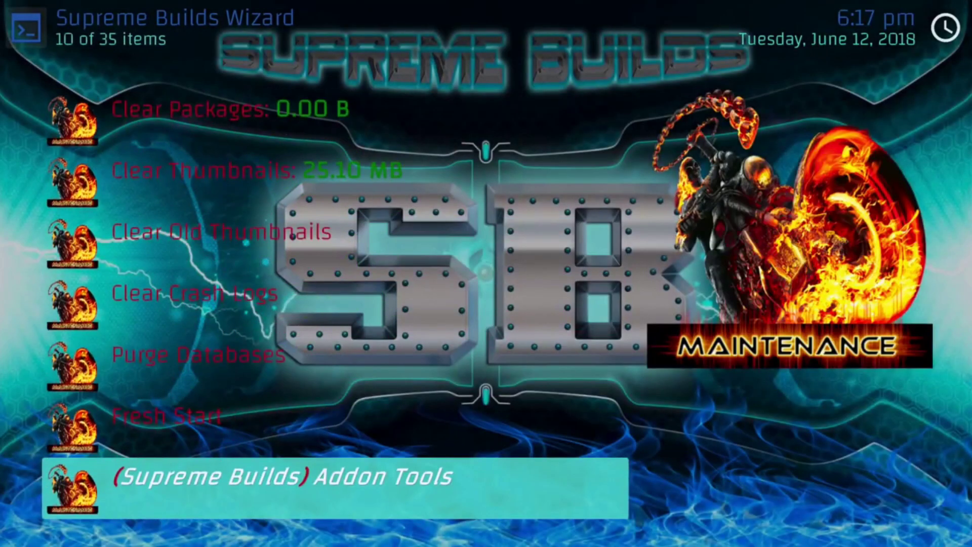
pyautogui.press('Up')
pyautogui.press('Up')
pyautogui.press('Up')
pyautogui.press('Up')
pyautogui.press('Up')
pyautogui.press('Up')
pyautogui.press('Up')
pyautogui.press('Up')
pyautogui.press('Up')
pyautogui.press('Up')
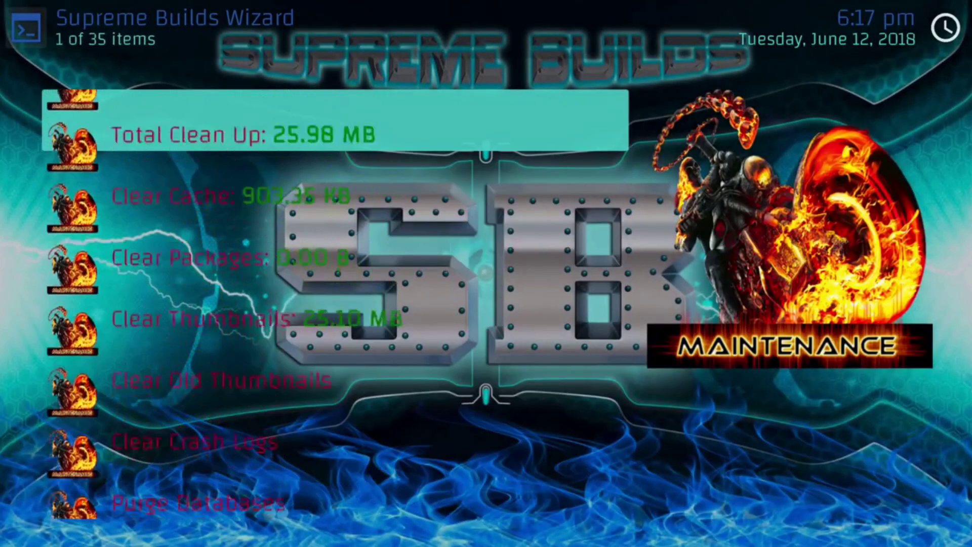
pyautogui.press('Down')
pyautogui.press('Down')
pyautogui.press('Down')
pyautogui.press('Down')
pyautogui.press('Down')
pyautogui.press('Down')
pyautogui.press('Down')
pyautogui.press('Up')
pyautogui.press('Up')
pyautogui.press('Up')
pyautogui.press('Up')
pyautogui.press('Up')
pyautogui.press('Up')
pyautogui.press('Up')
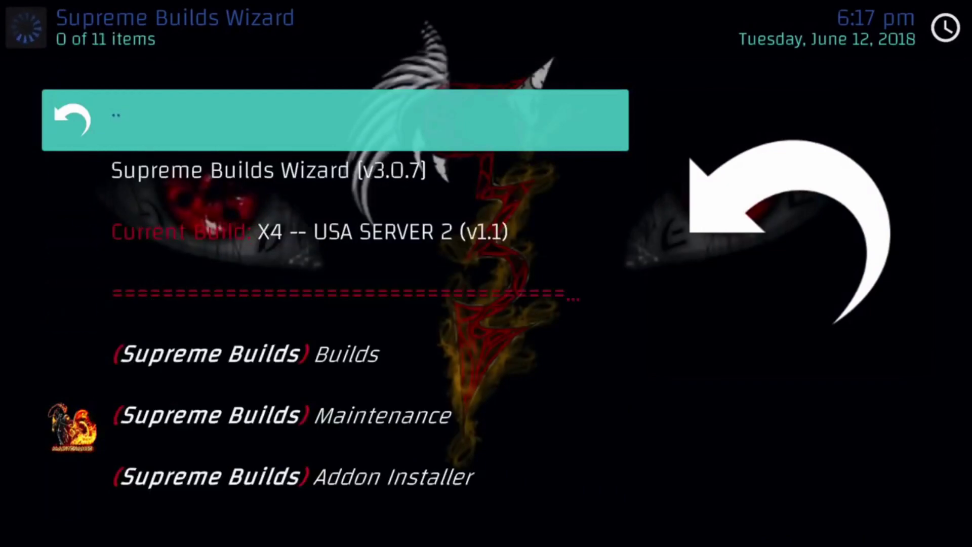
pyautogui.press('Down')
pyautogui.press('Down')
pyautogui.press('Down')
pyautogui.press('Down')
pyautogui.press('Down')
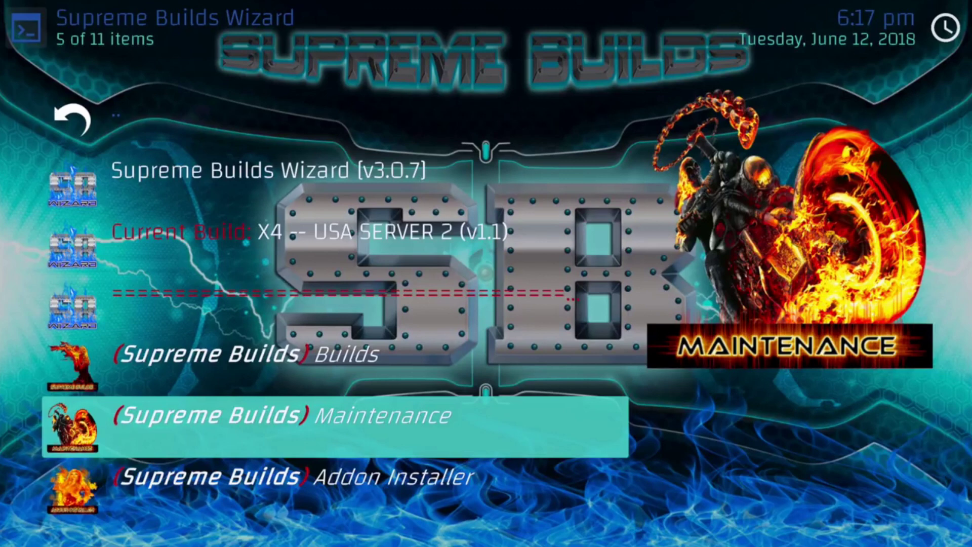
pyautogui.press('Down')
pyautogui.press('Up')
pyautogui.press('Up')
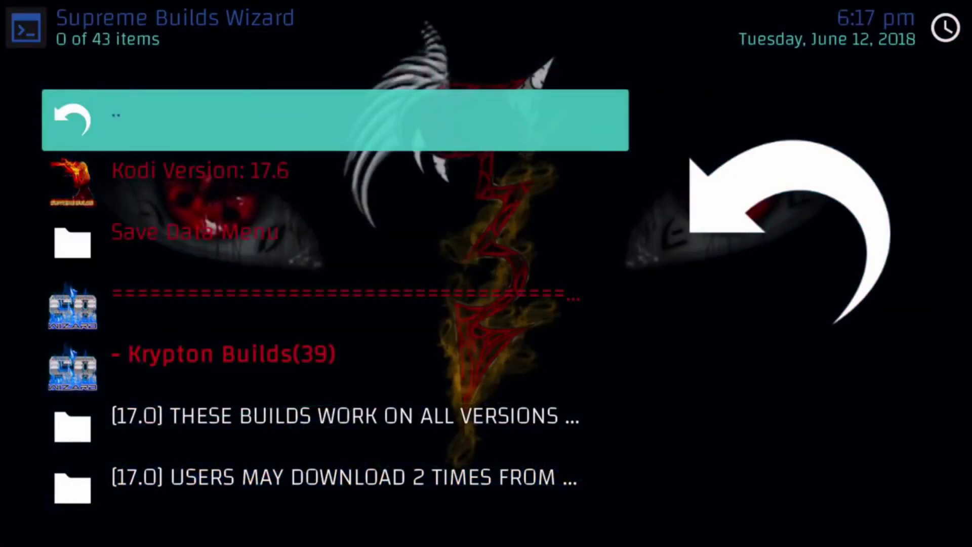
pyautogui.press('Down')
pyautogui.press('Down')
pyautogui.press('Down')
pyautogui.press('Down')
pyautogui.press('Down')
pyautogui.press('Down')
pyautogui.press('Down')
pyautogui.press('Down')
pyautogui.press('Down')
pyautogui.press('Down')
pyautogui.press('Down')
pyautogui.press('Down')
pyautogui.press('Down')
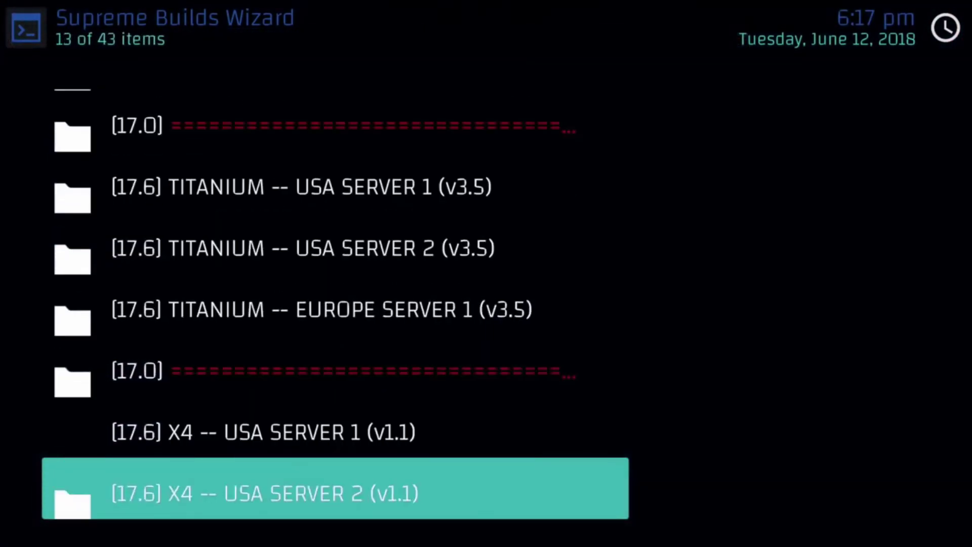
pyautogui.press('Down')
pyautogui.press('Down')
pyautogui.press('Down')
pyautogui.press('Down')
pyautogui.press('Down')
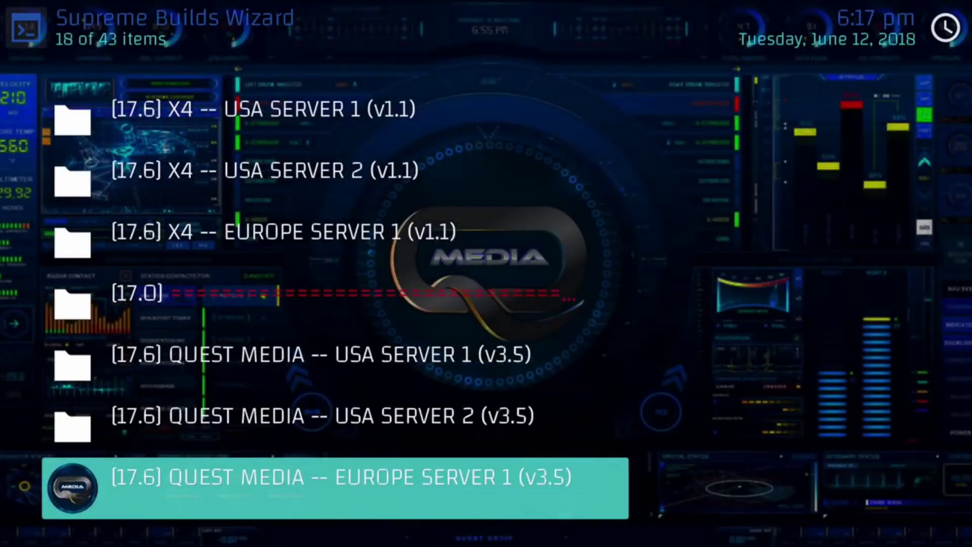
pyautogui.press('Down')
pyautogui.press('Down')
pyautogui.press('Down')
pyautogui.press('Down')
pyautogui.press('Up')
pyautogui.press('Up')
pyautogui.press('Up')
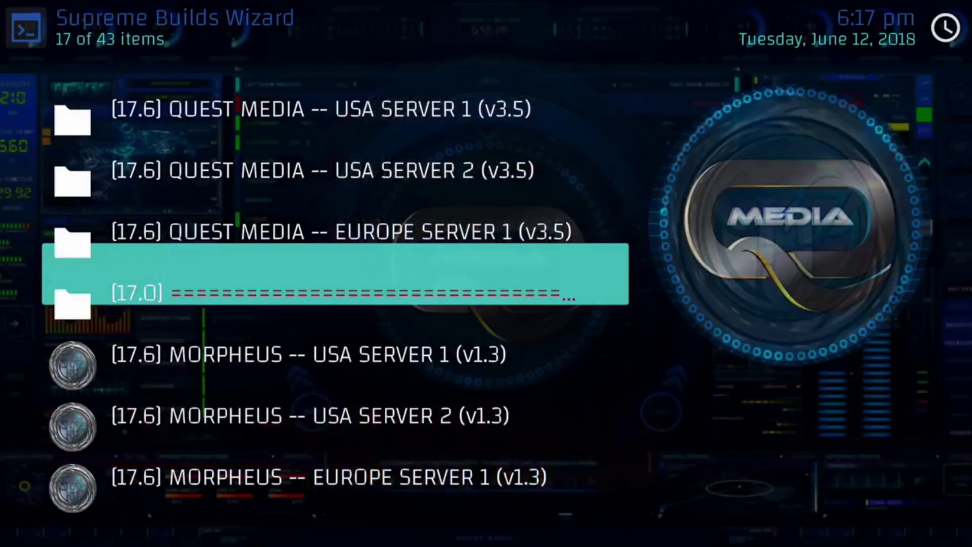
pyautogui.press('Up')
pyautogui.press('Up')
pyautogui.press('Up')
pyautogui.press('Up')
pyautogui.press('Up')
pyautogui.press('Up')
pyautogui.press('Up')
pyautogui.press('Up')
pyautogui.press('Up')
pyautogui.press('Up')
pyautogui.press('Up')
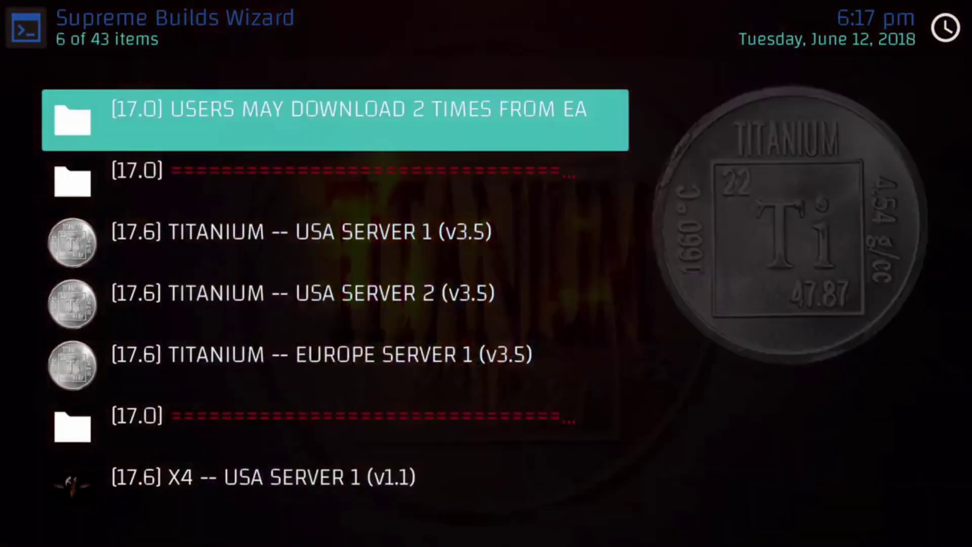
pyautogui.press('Up')
pyautogui.press('Up')
pyautogui.press('Up')
pyautogui.press('Up')
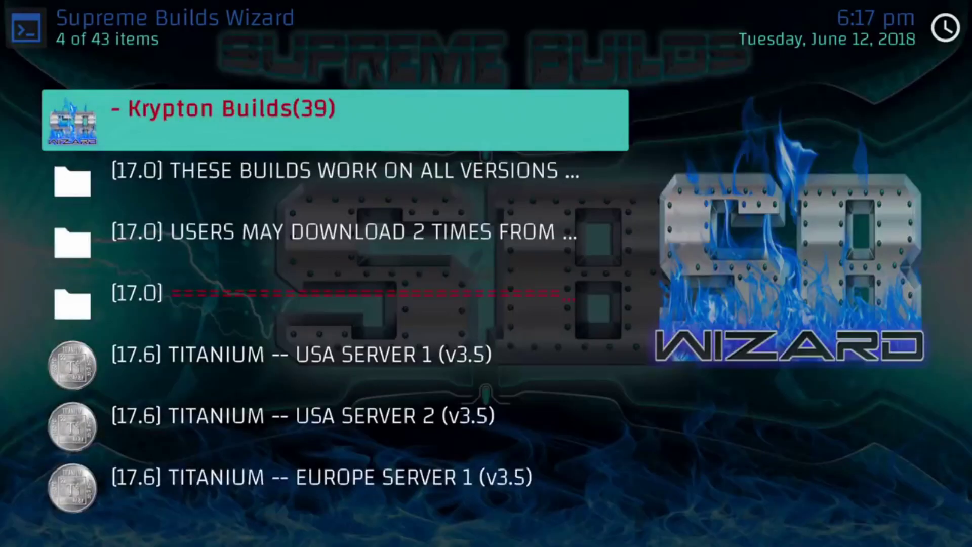
pyautogui.press('Up')
pyautogui.press('Up')
pyautogui.press('Return')
# Open (Supreme Builds) Maintenance and scroll Cleaning Tools past Fresh Start to Disable All Video Addons.
pyautogui.press('Down')
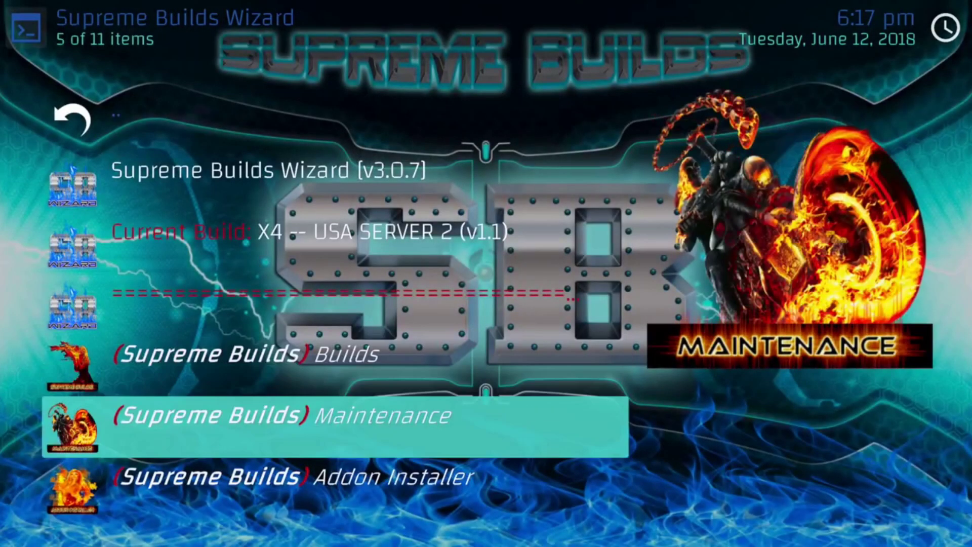
pyautogui.press('Return')
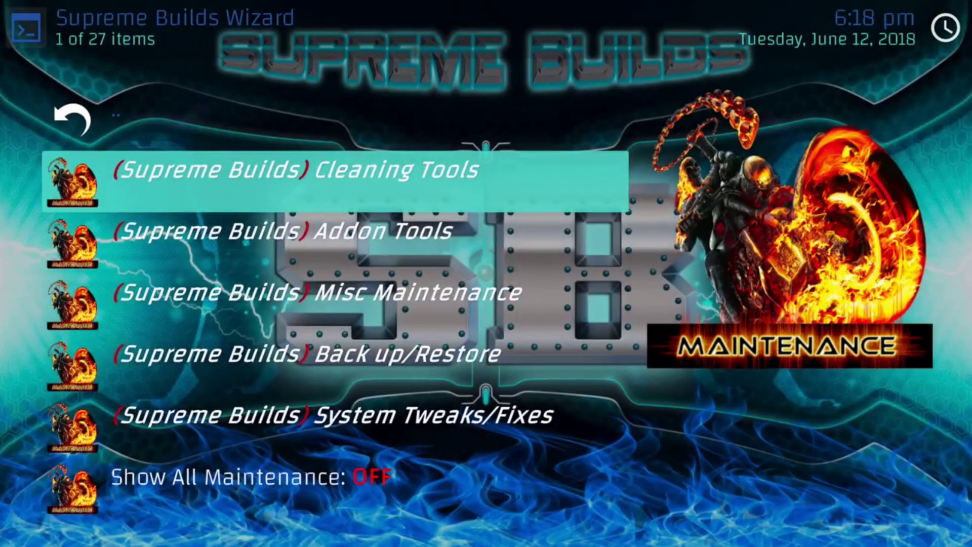
pyautogui.press('Down')
pyautogui.press('Down')
pyautogui.press('Down')
pyautogui.press('Down')
pyautogui.press('Down')
pyautogui.press('Down')
pyautogui.press('Down')
pyautogui.press('Down')
pyautogui.press('Down')
pyautogui.press('Down')
pyautogui.press('Down')
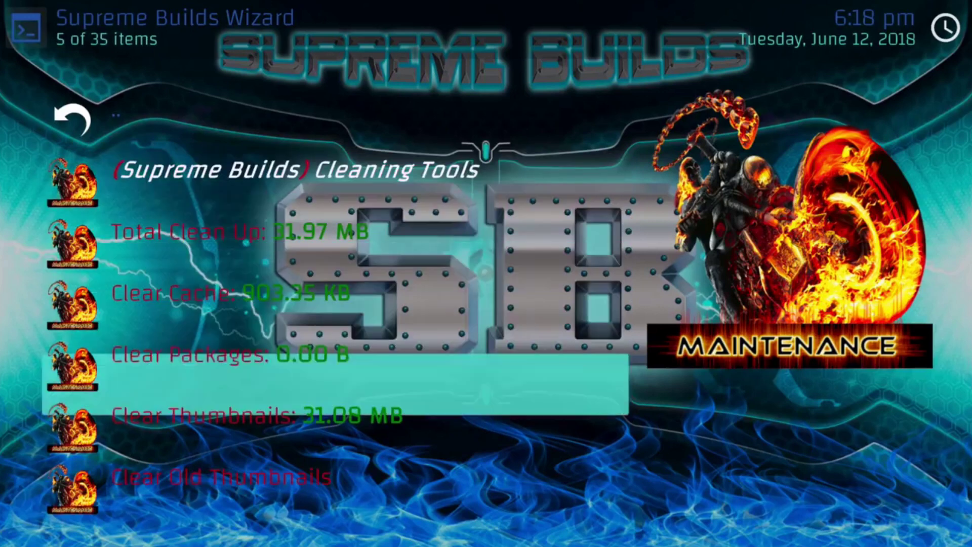
pyautogui.press('Up')
pyautogui.press('Up')
pyautogui.press('Up')
pyautogui.press('Up')
pyautogui.press('Up')
pyautogui.press('Up')
pyautogui.press('Up')
pyautogui.press('Up')
pyautogui.press('Down')
pyautogui.press('Down')
pyautogui.press('Down')
pyautogui.press('Down')
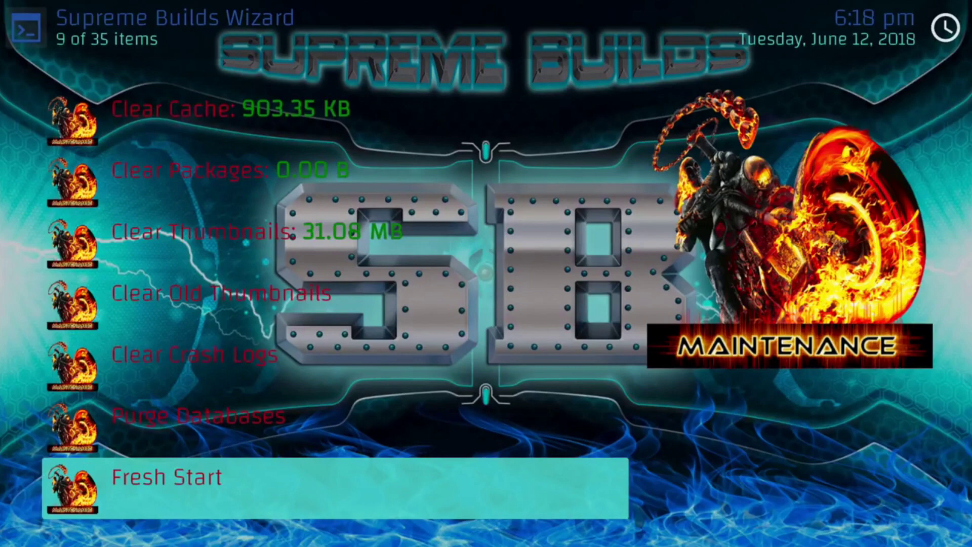
pyautogui.press('Up')
pyautogui.press('Up')
pyautogui.press('Up')
pyautogui.press('Up')
pyautogui.press('Up')
pyautogui.press('Up')
pyautogui.press('Up')
pyautogui.press('Up')
pyautogui.press('Up')
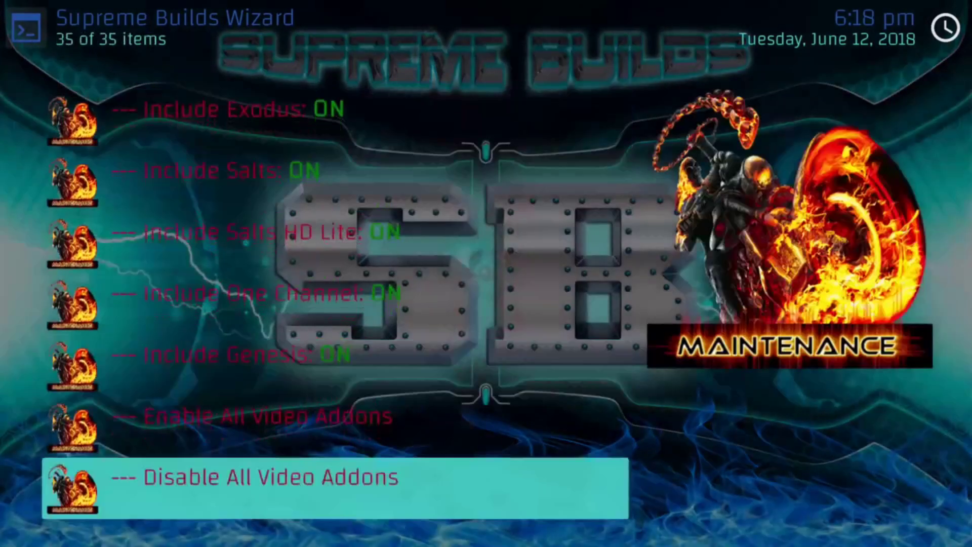